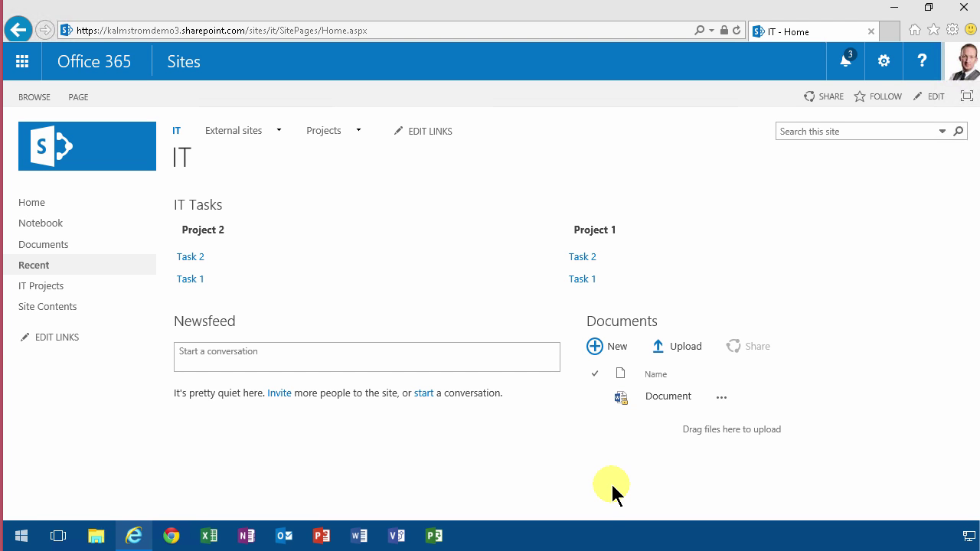
- Check the SharePoint Server Publishing Infrastructure feature under site collection features and the SharePoint Server Publishing feature under site features
click(883, 66)
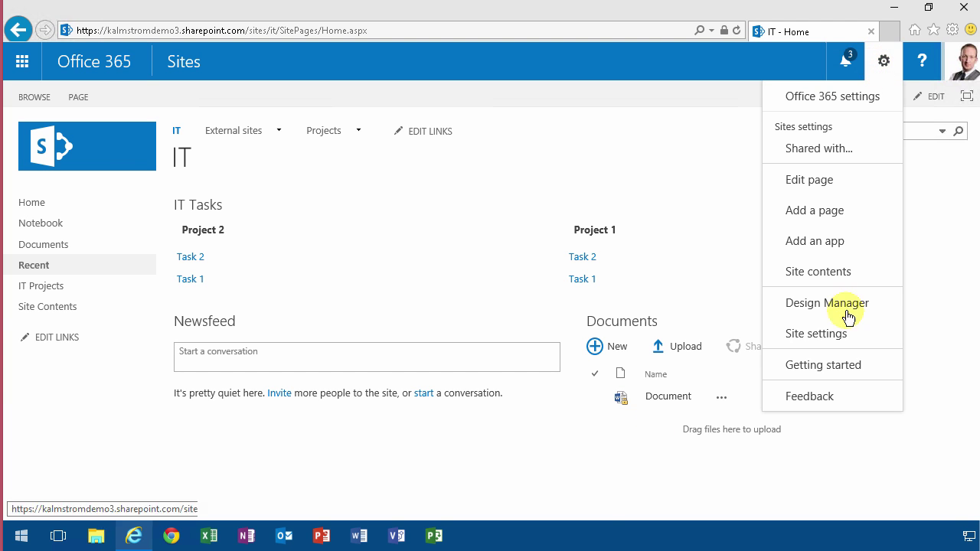
click(831, 336)
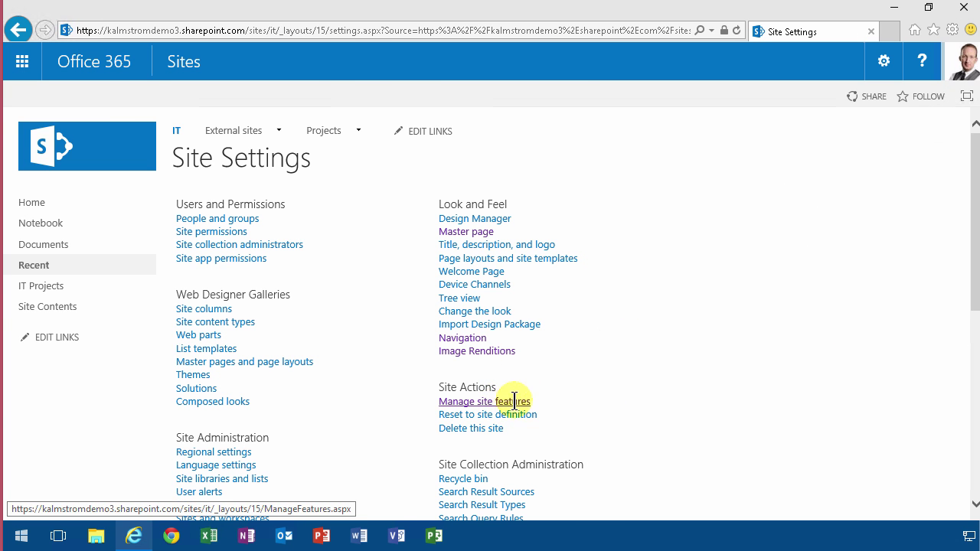
scroll(514, 402, down, 3)
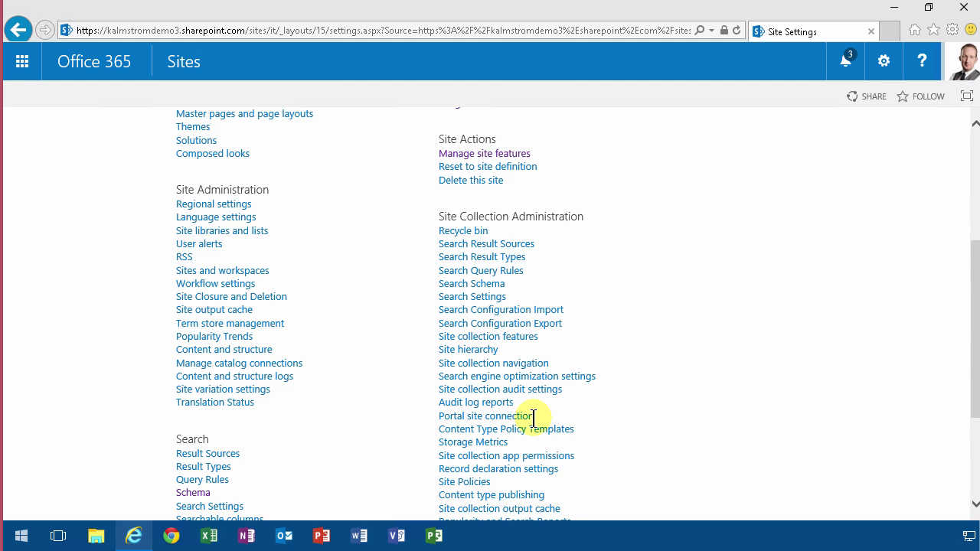
scroll(531, 429, down, 1)
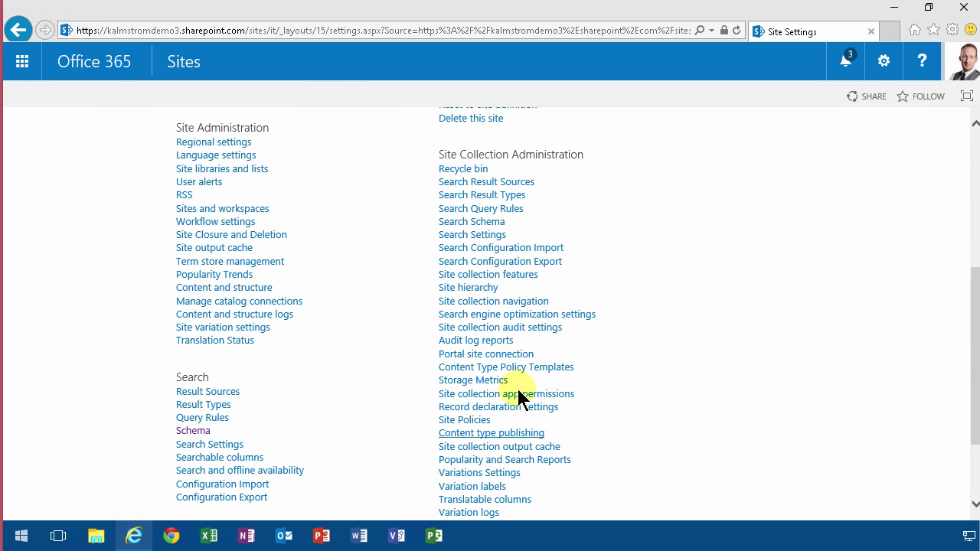
click(505, 275)
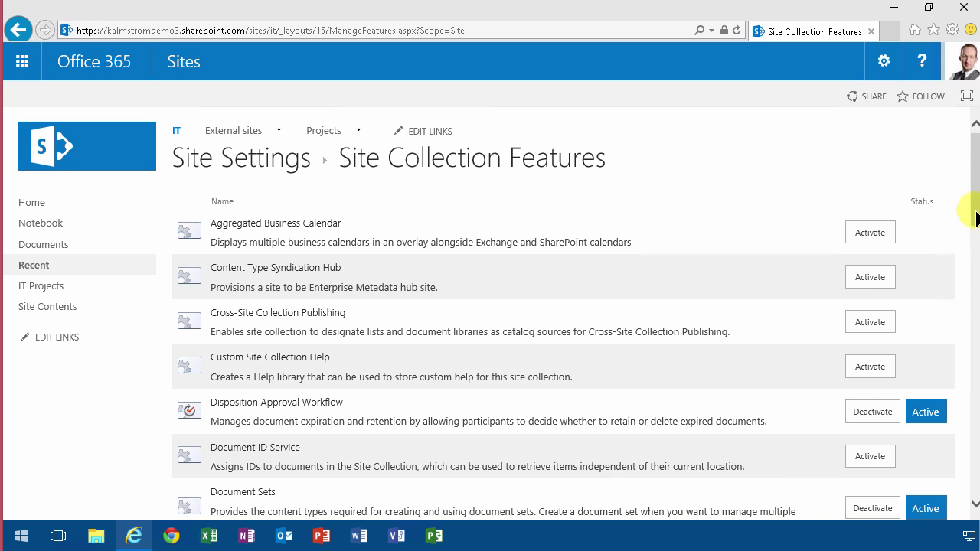
scroll(971, 215, down, 10)
scroll(974, 213, down, 4)
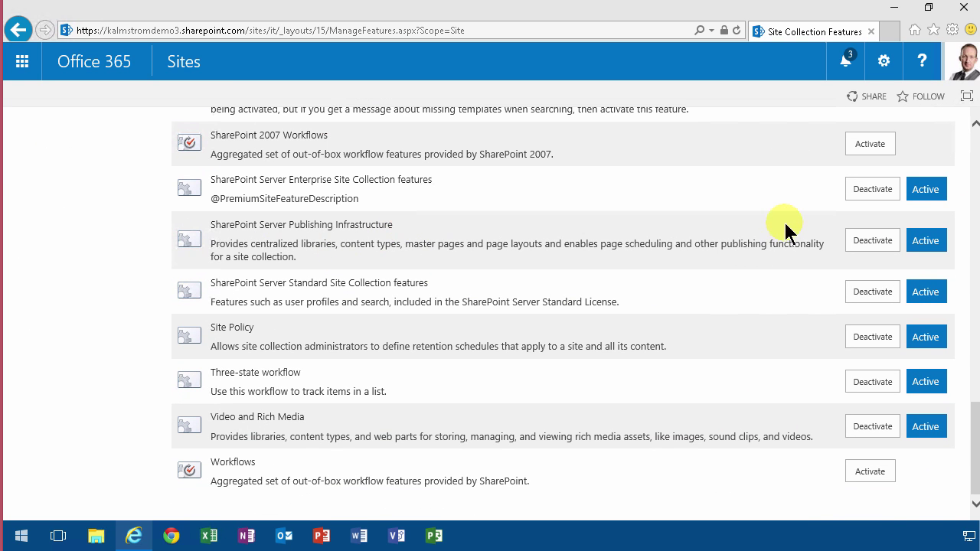
drag(977, 425, 753, 126)
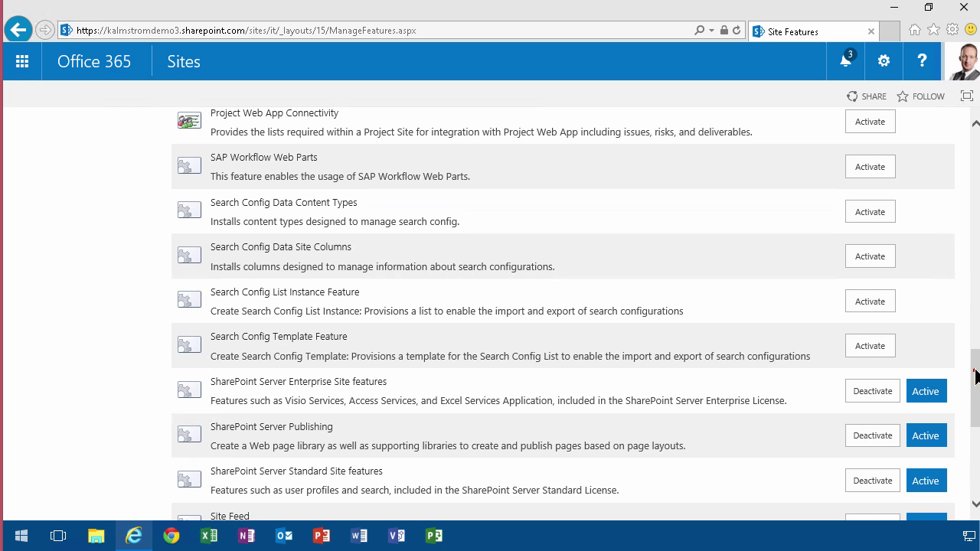
scroll(963, 372, up, 20)
- Open the site contents and examine the lists and libraries, including Images, Pages and Site Collection Images
click(29, 304)
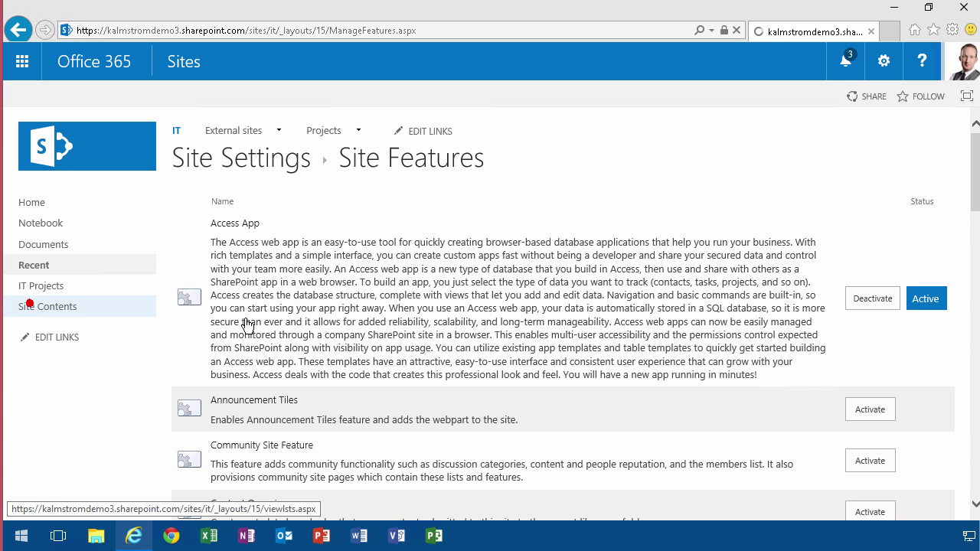
scroll(391, 425, down, 2)
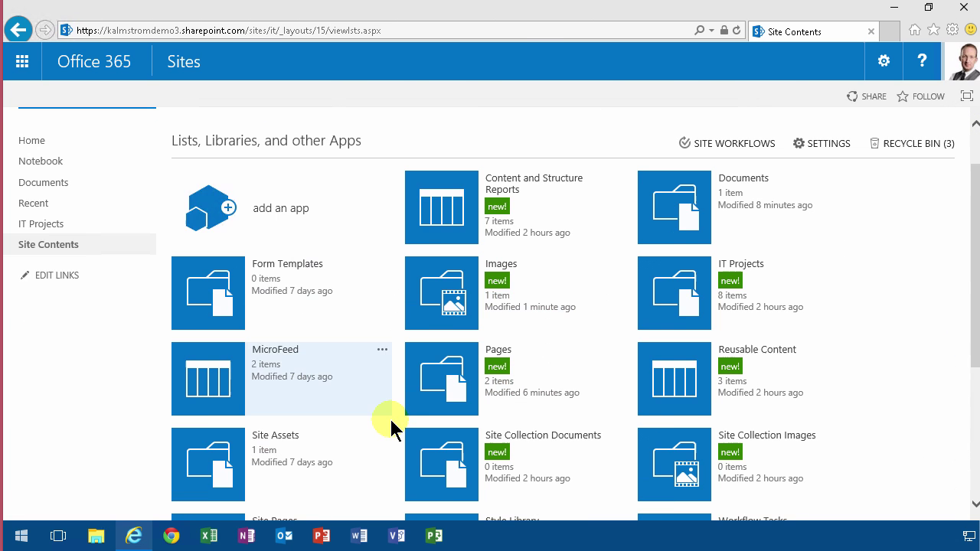
scroll(391, 425, down, 2)
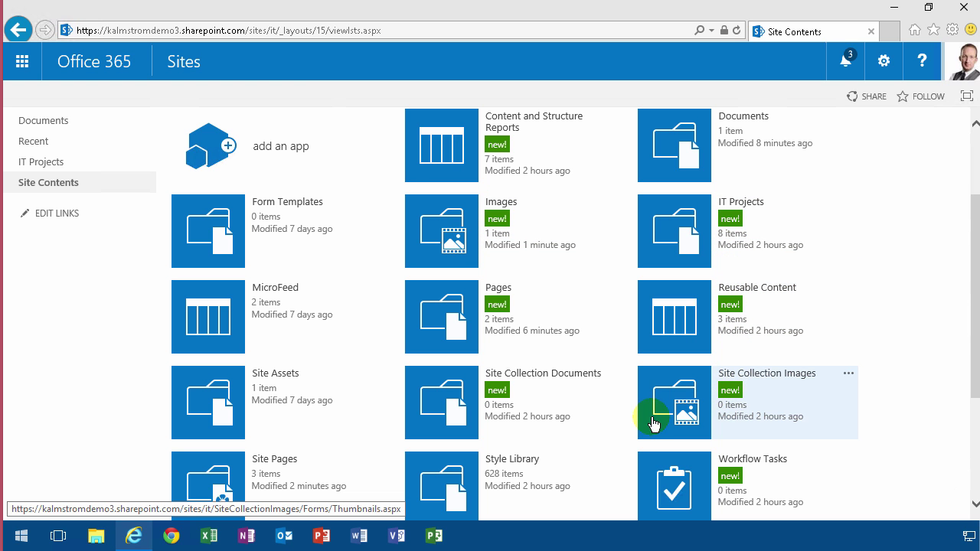
scroll(612, 449, down, 2)
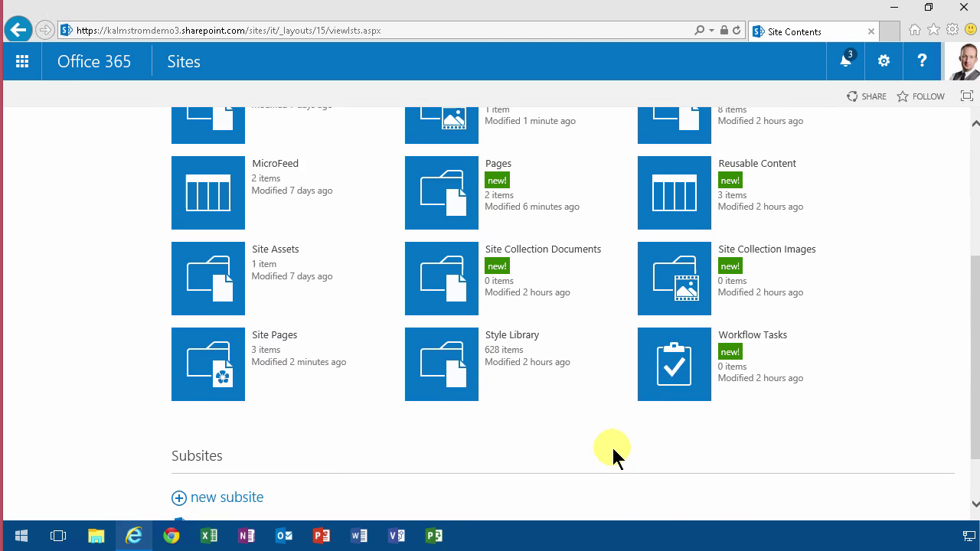
scroll(693, 390, up, 3)
scroll(685, 444, down, 2)
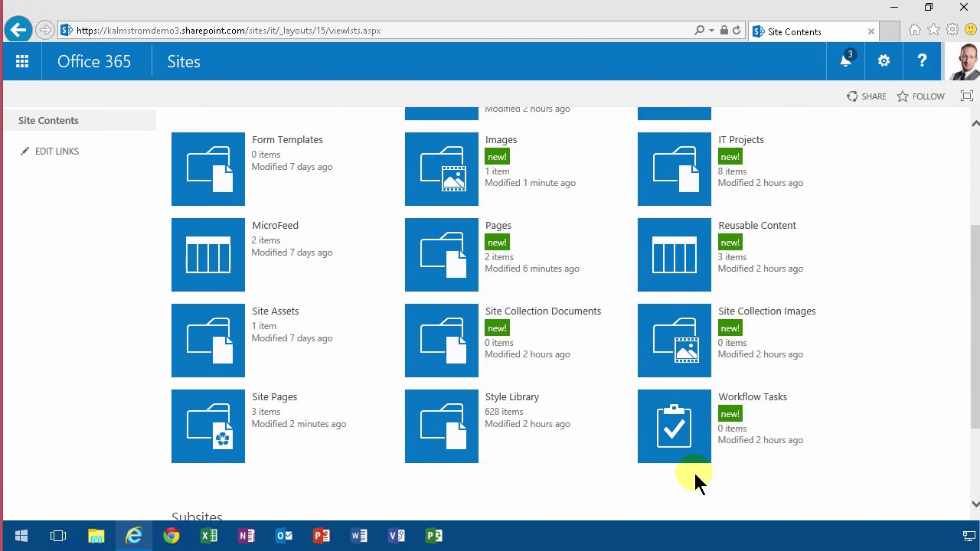
scroll(695, 444, down, 1)
scroll(690, 402, up, 2)
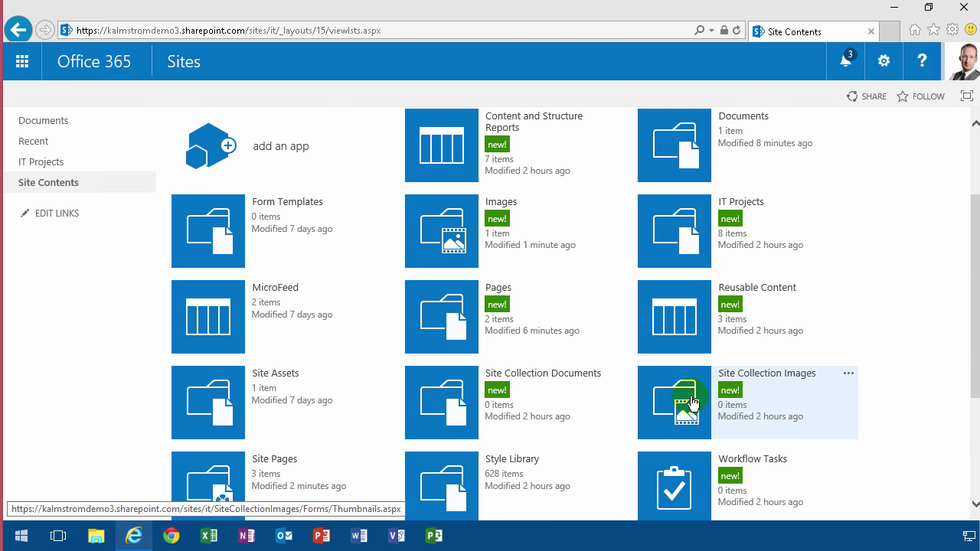
scroll(514, 206, up, 2)
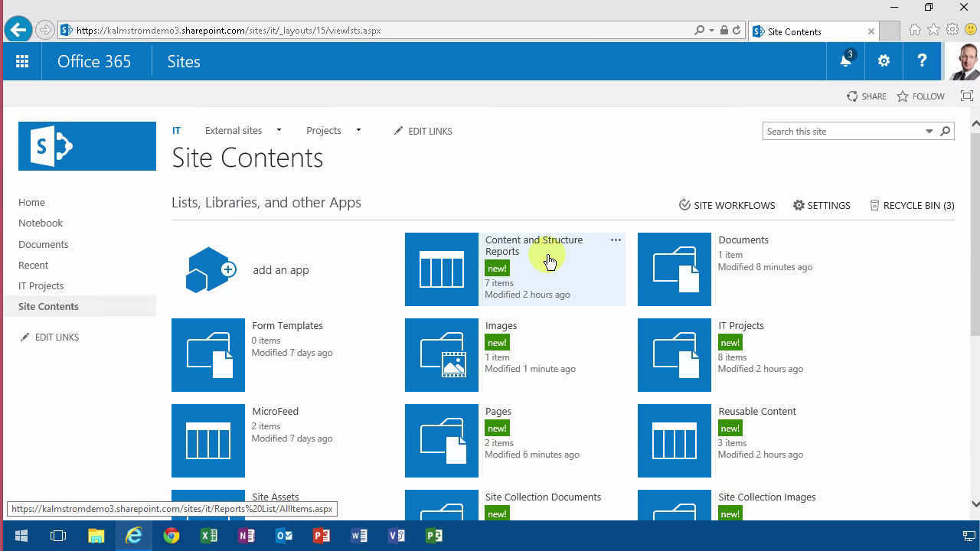
scroll(558, 286, down, 1)
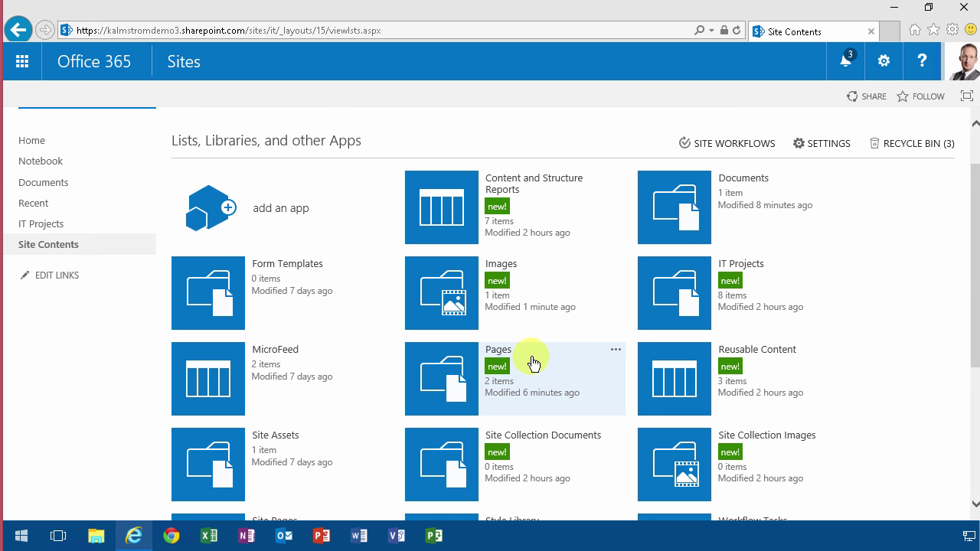
scroll(533, 362, up, 1)
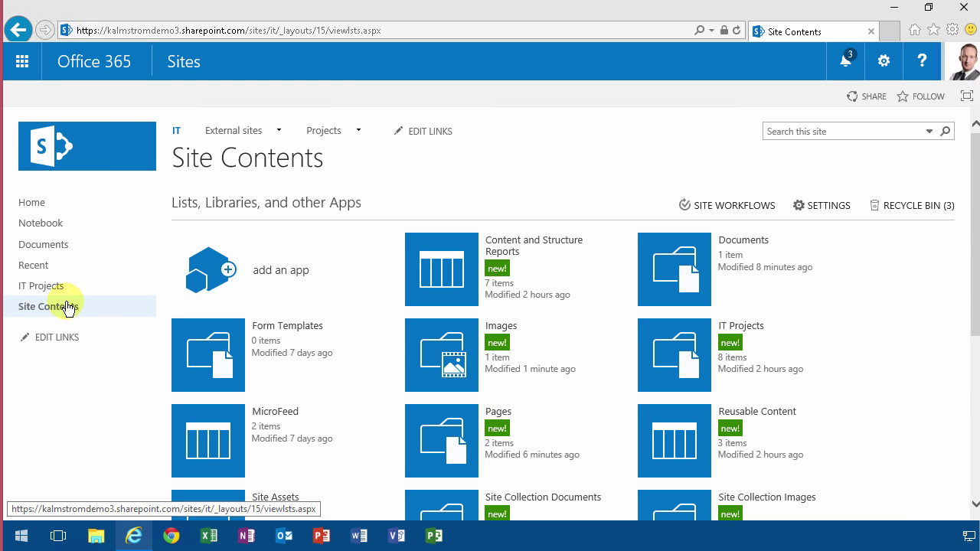
- Open the IT site's home page for editing and start inserting a picture from the computer below IT Tasks
click(31, 203)
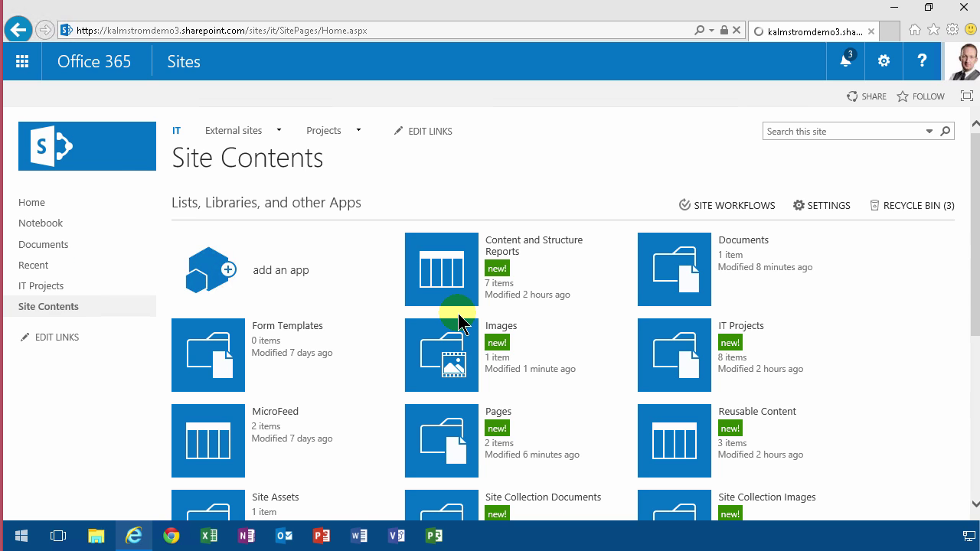
click(934, 97)
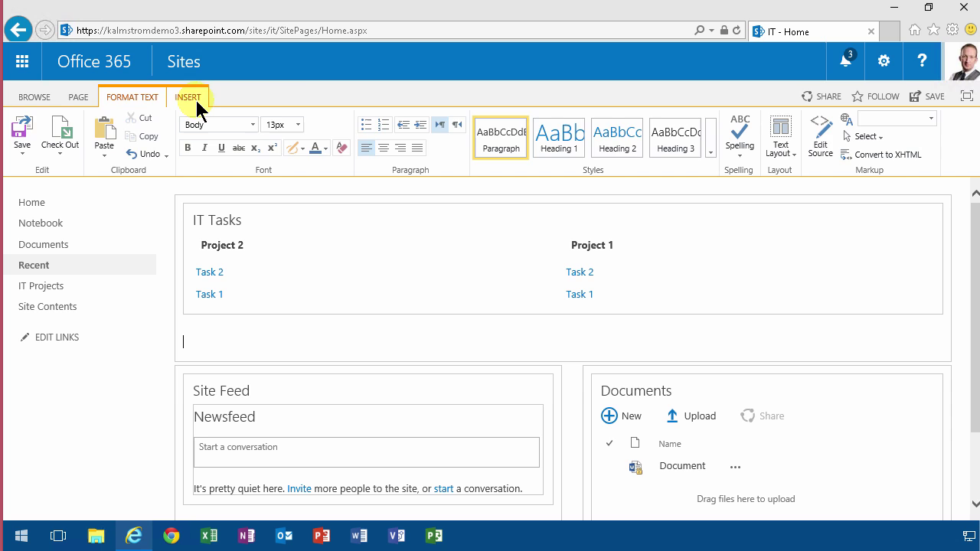
click(194, 98)
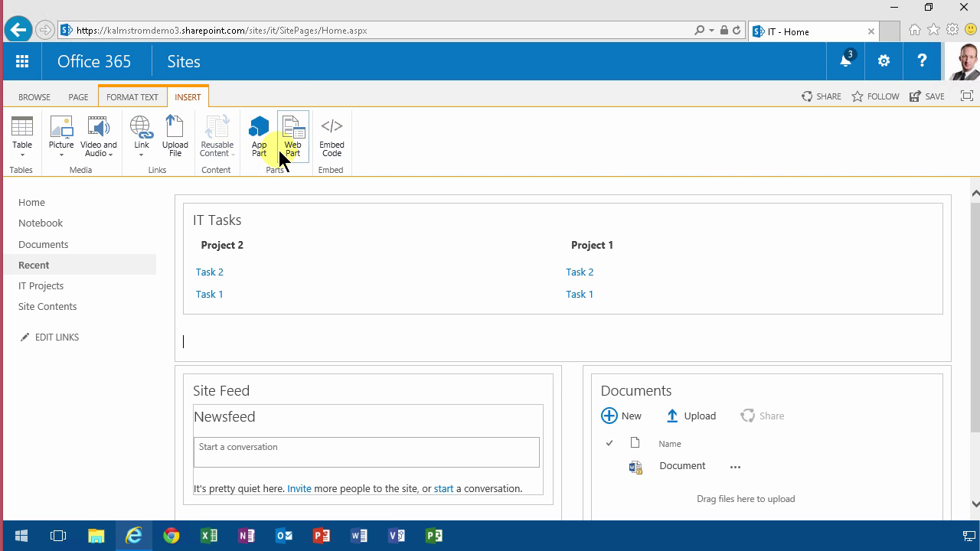
click(64, 153)
click(77, 182)
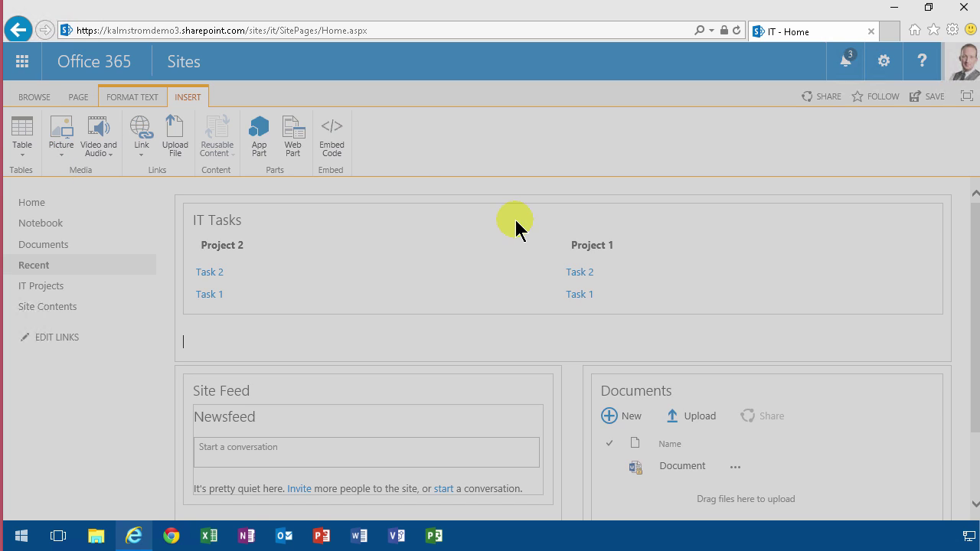
- Upload peter_banner_365.png from the Pictures folder with Images as the destination library
click(567, 246)
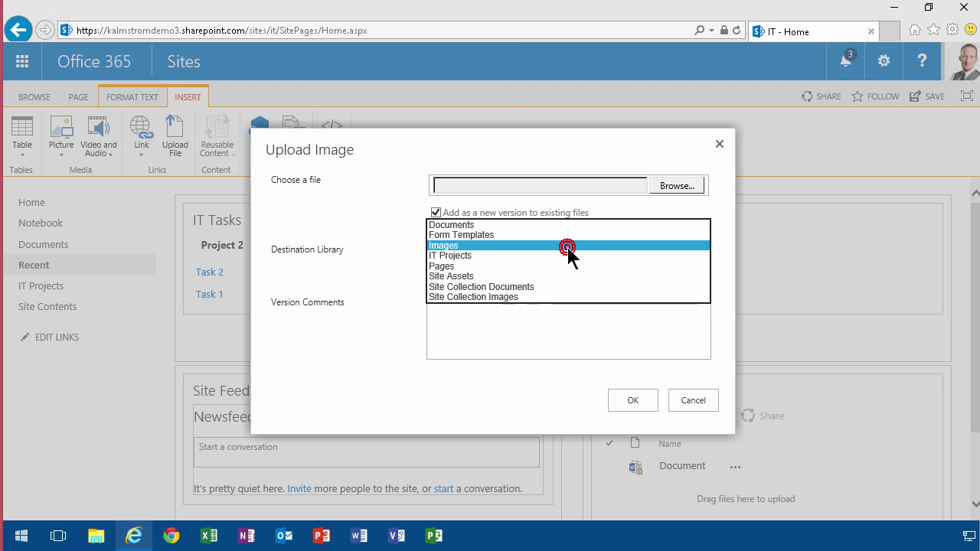
click(455, 245)
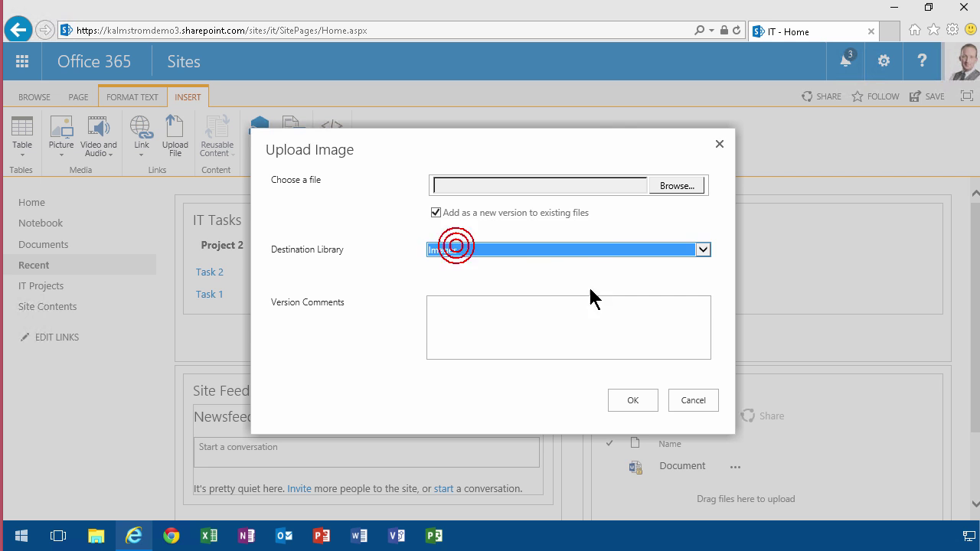
click(663, 186)
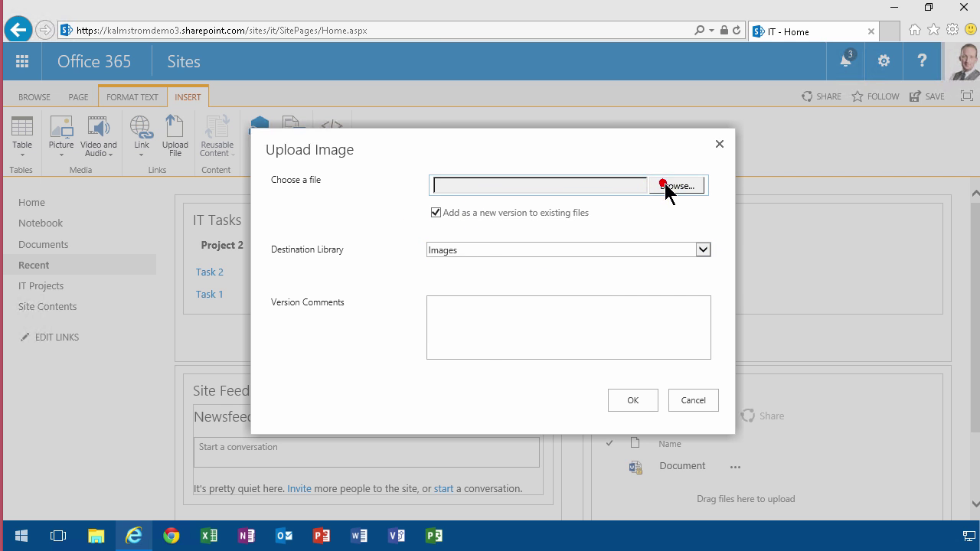
click(202, 127)
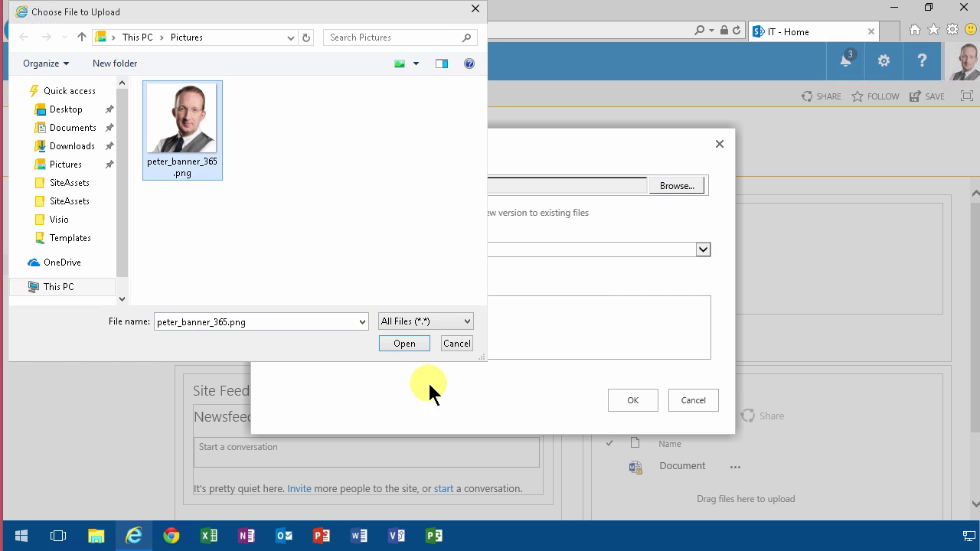
click(406, 343)
click(635, 402)
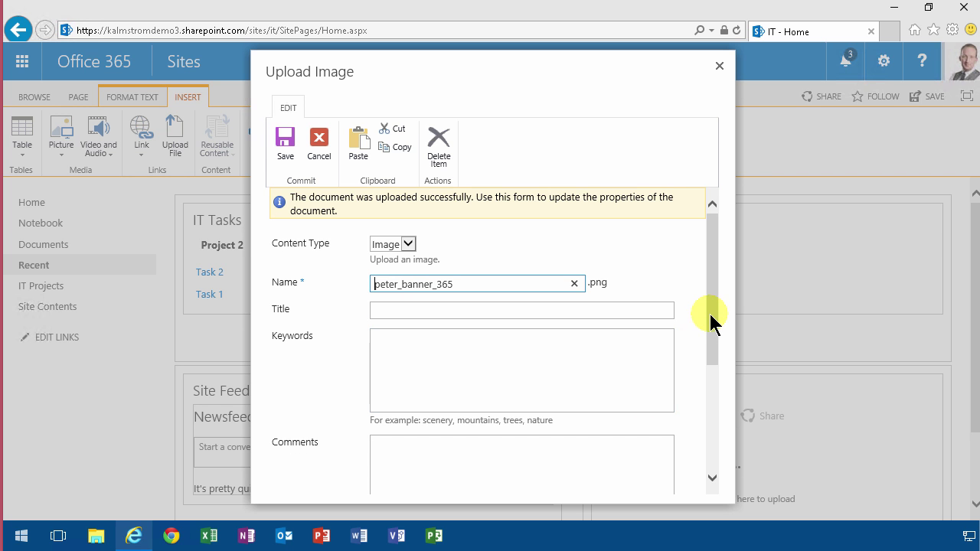
- Review the uploaded image's property form and save it with the optional fields left blank
drag(711, 322, 710, 274)
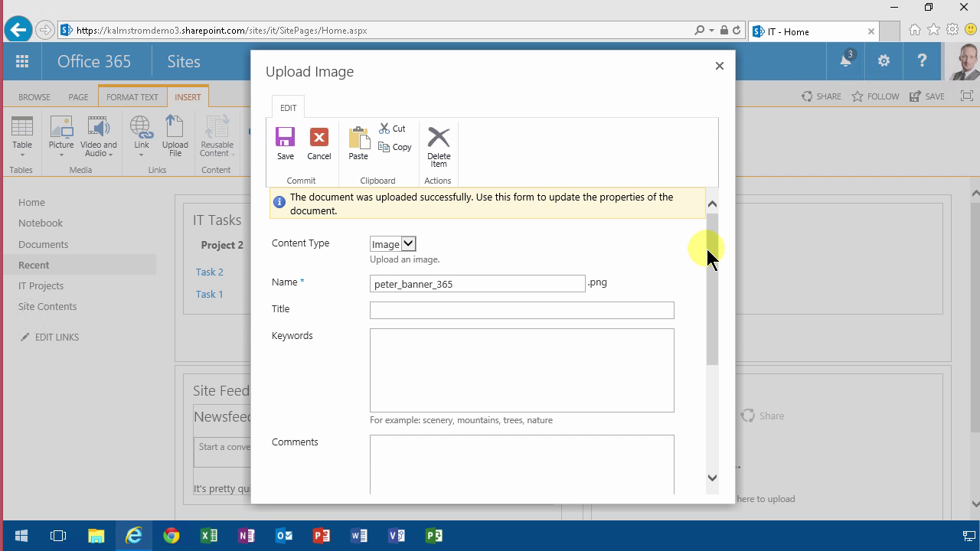
drag(711, 258, 712, 388)
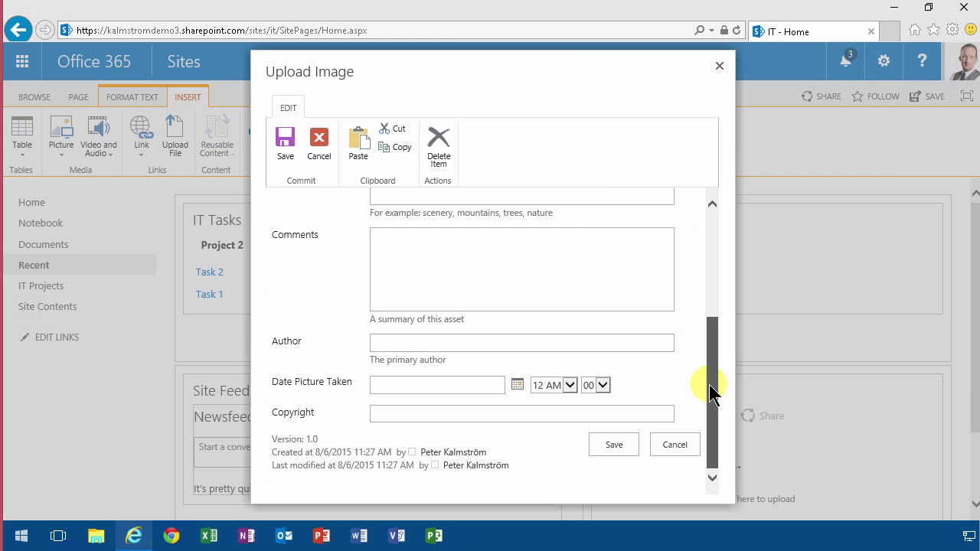
drag(711, 313, 486, 265)
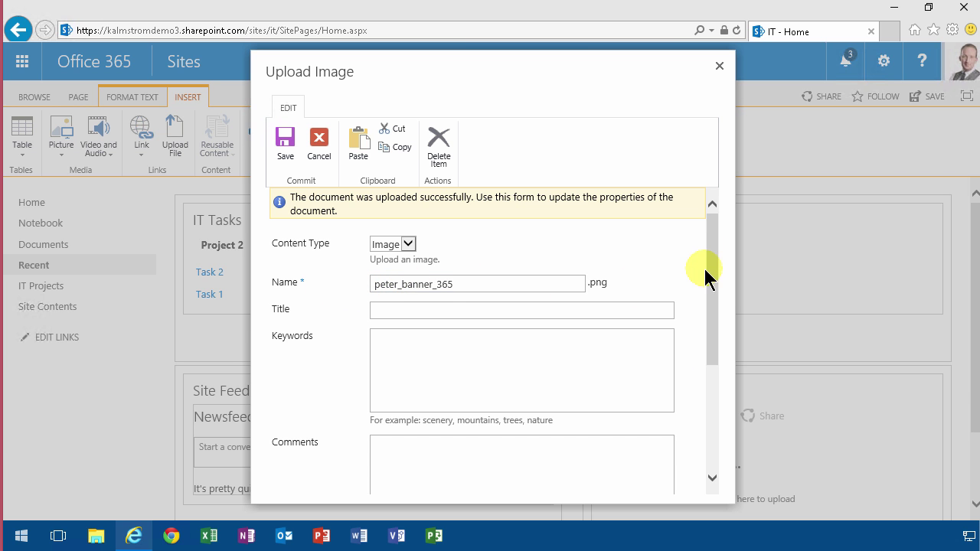
drag(712, 280, 705, 426)
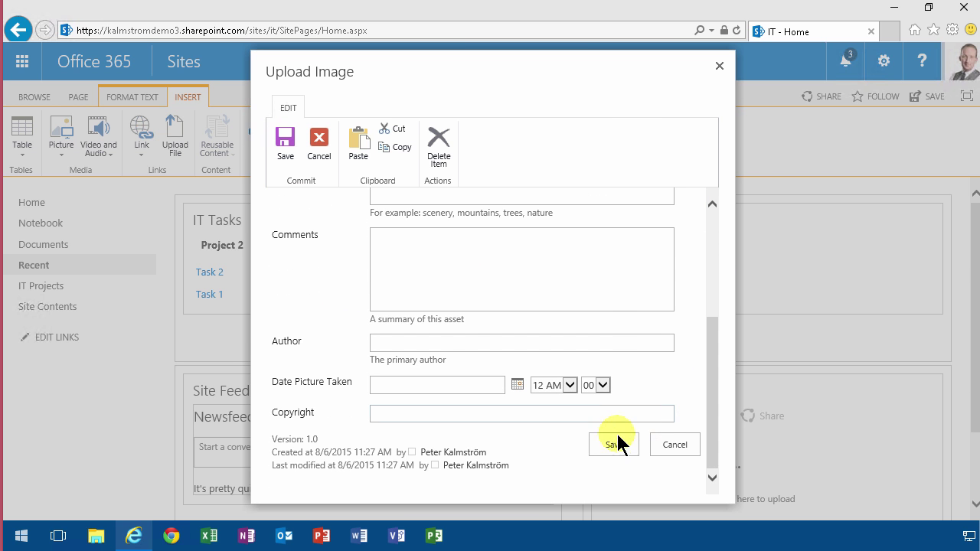
click(294, 163)
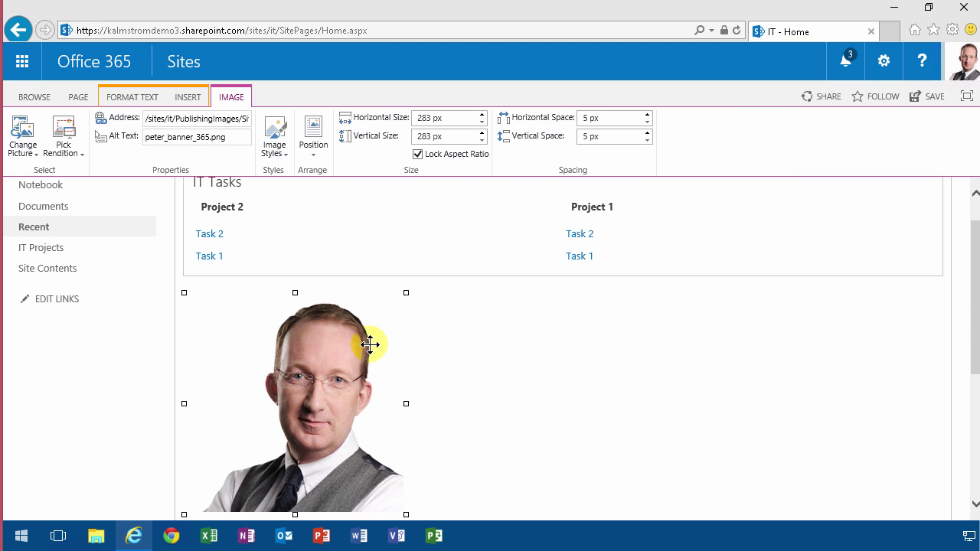
- Try the Picture 3 Lines (100 x 100), Video (120 x 68) and Picture On Top (304 x 100) renditions, returning the picture to full size
click(60, 157)
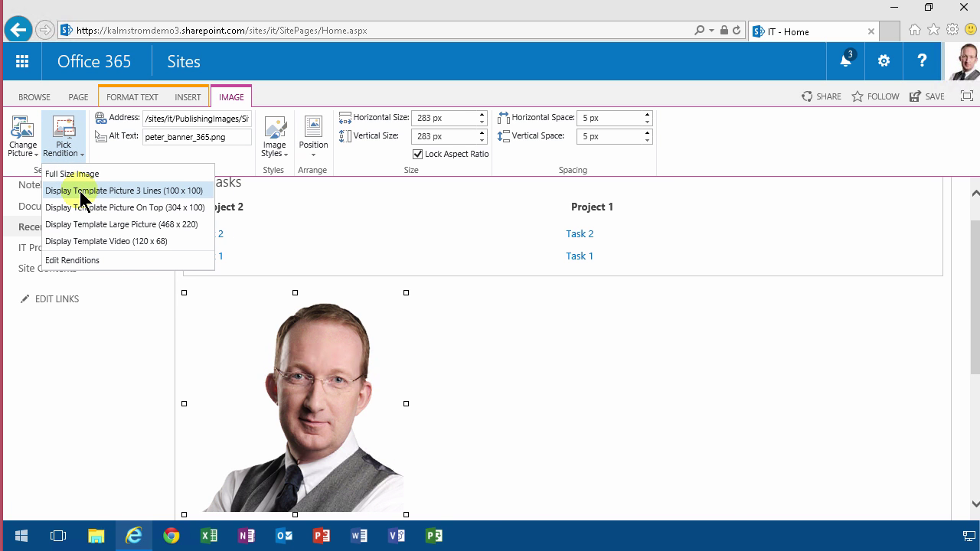
click(80, 191)
click(72, 150)
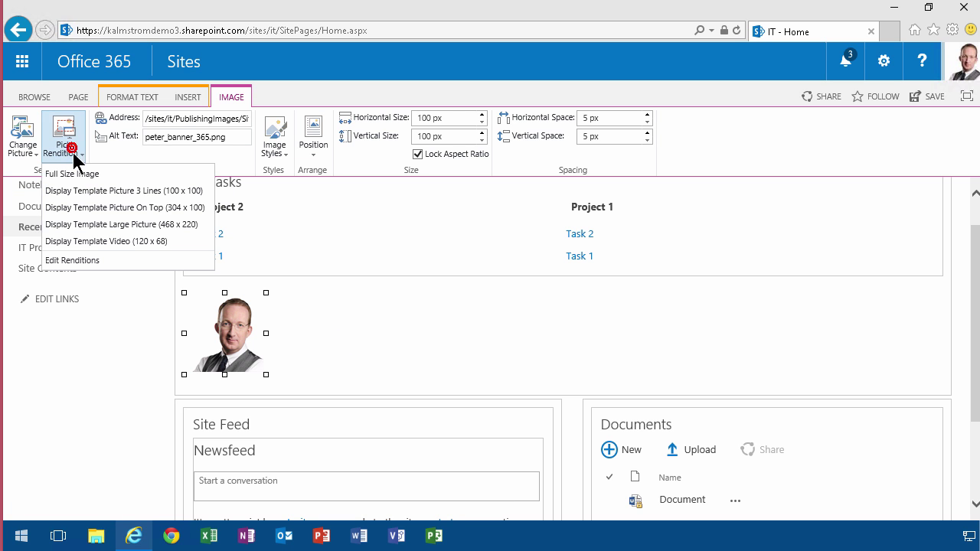
click(88, 240)
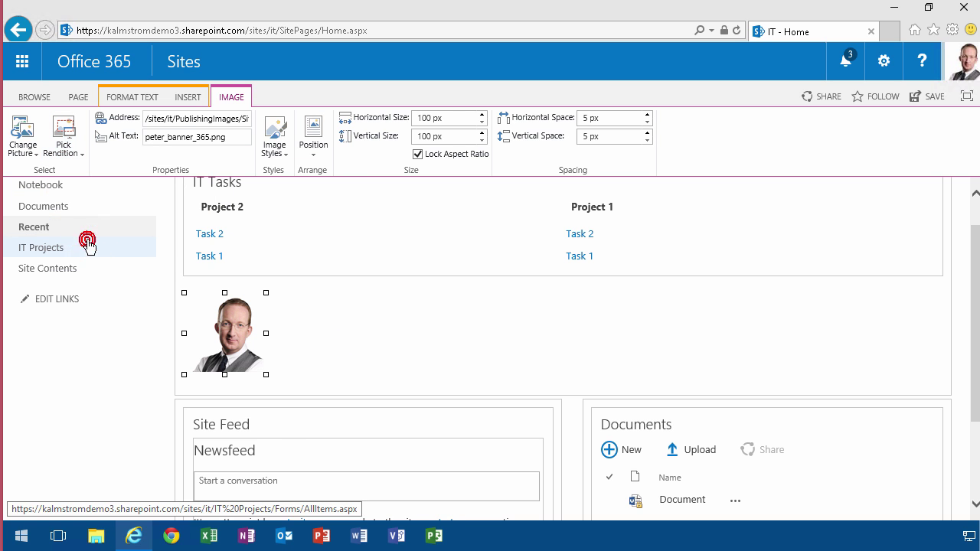
click(79, 153)
click(102, 213)
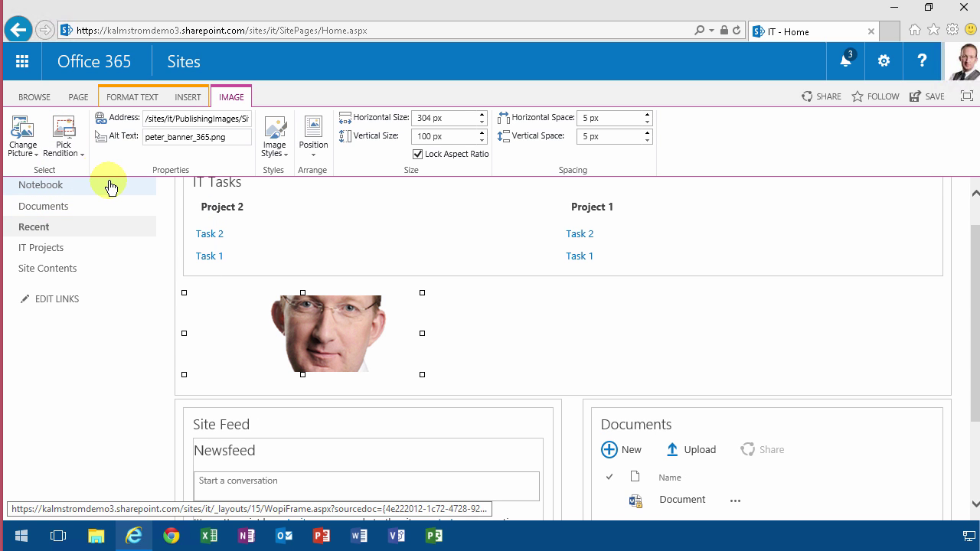
click(81, 154)
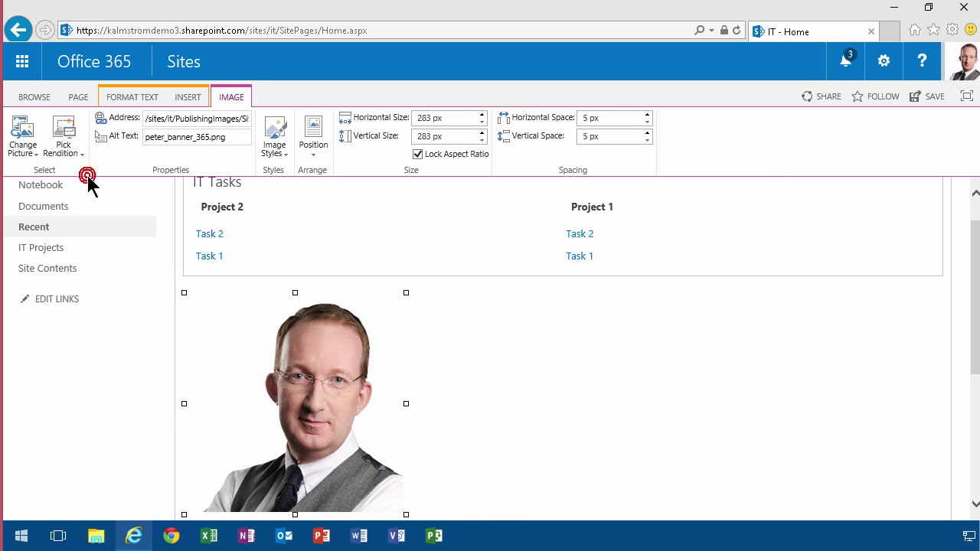
- Apply the Display Template Picture 3 Lines (100 x 100) rendition to the inserted picture and save the home page
click(86, 174)
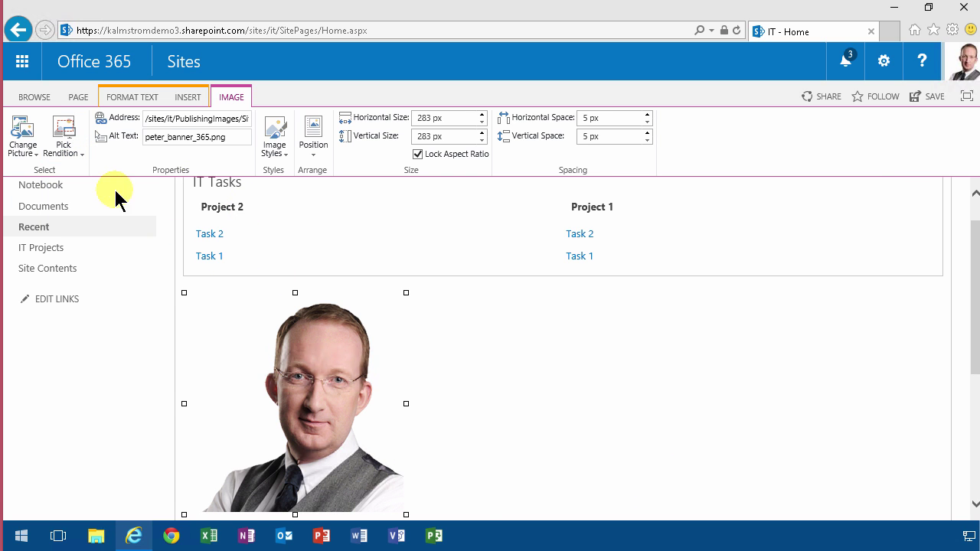
click(329, 403)
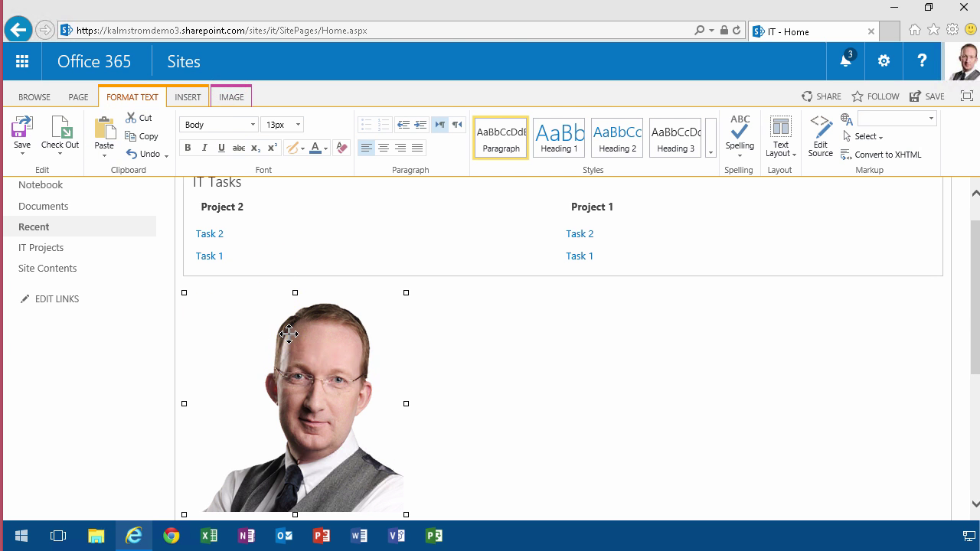
click(234, 100)
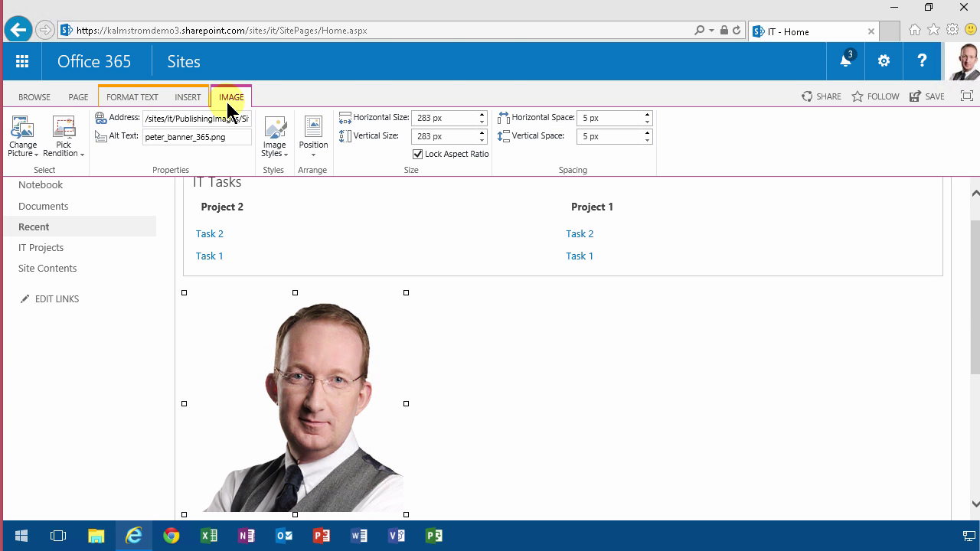
click(72, 155)
click(153, 191)
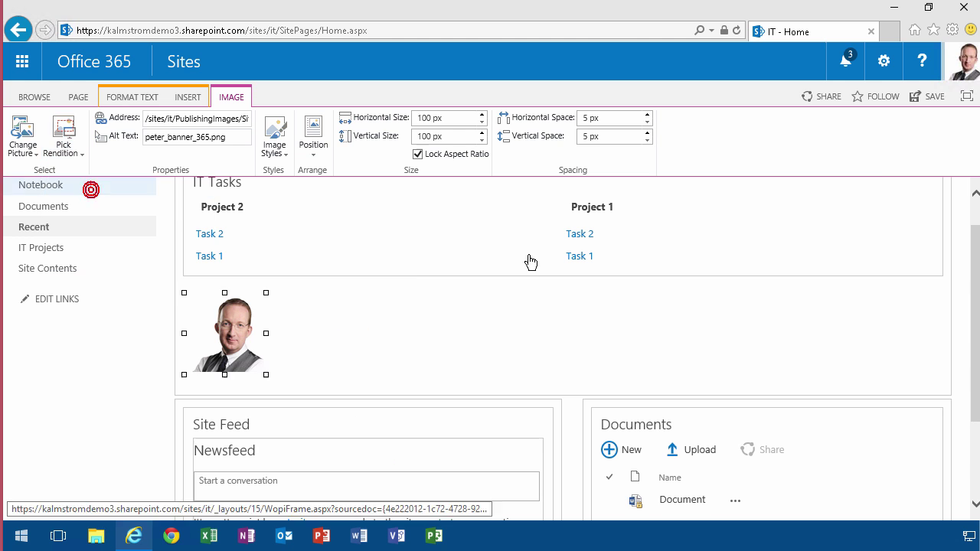
click(491, 352)
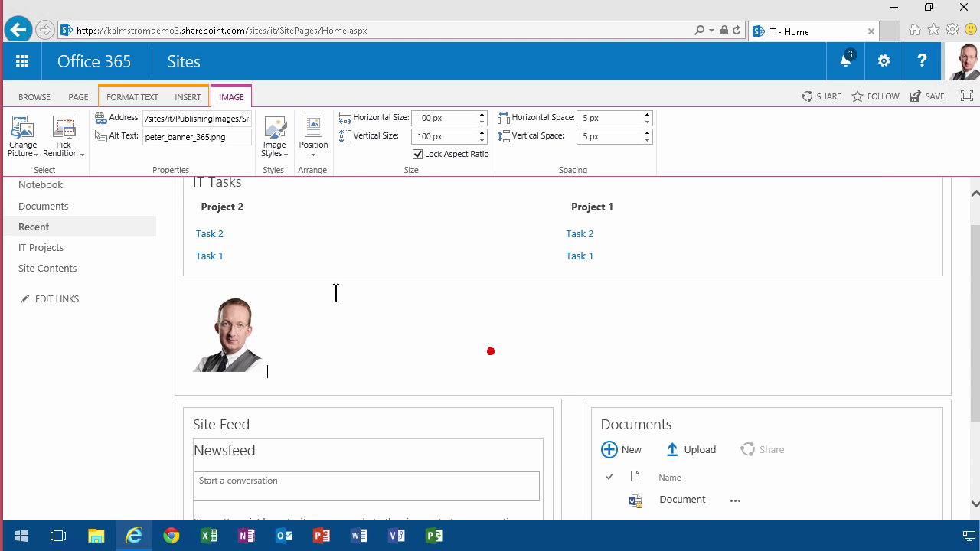
click(74, 98)
click(22, 134)
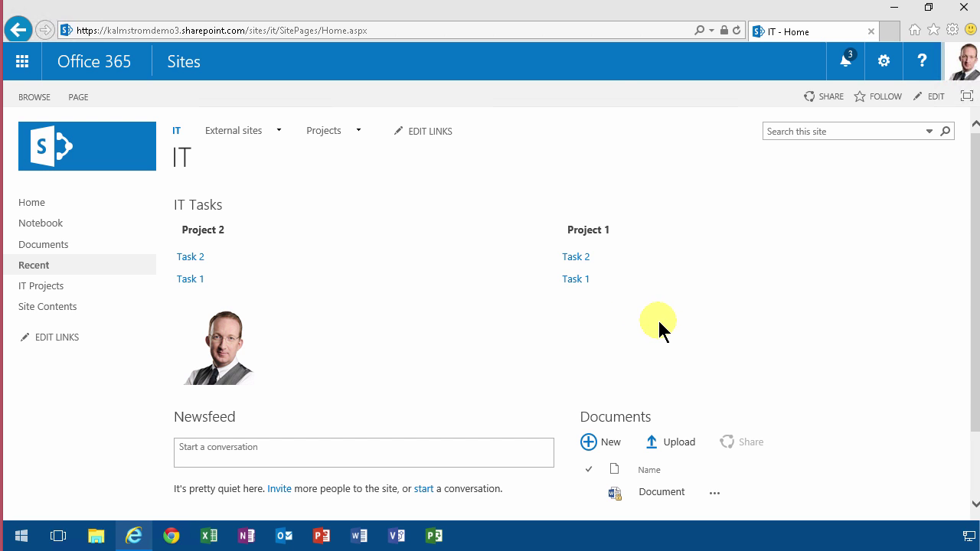
- Add a new image rendition named Mini picture, 25 px wide and 25 px high, in the site settings and save it
click(884, 66)
click(822, 333)
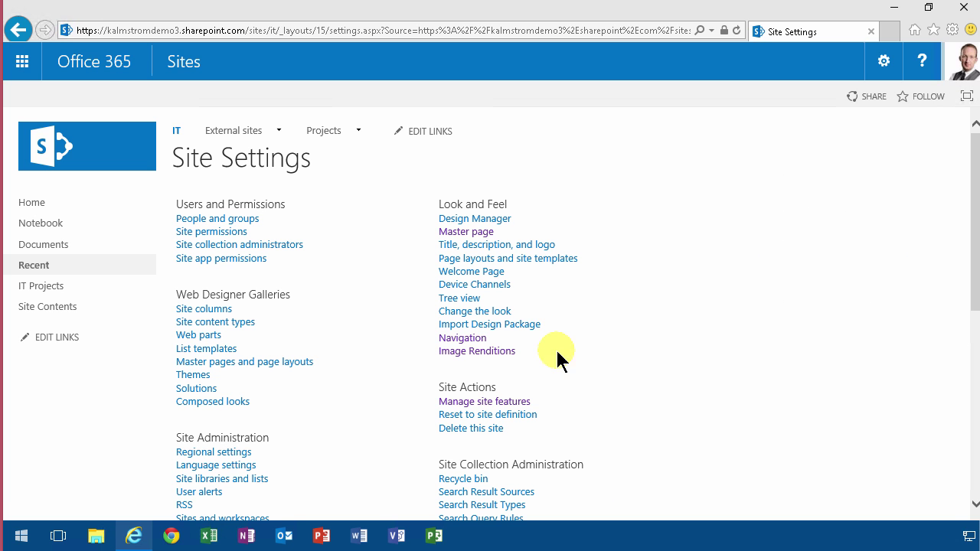
click(481, 352)
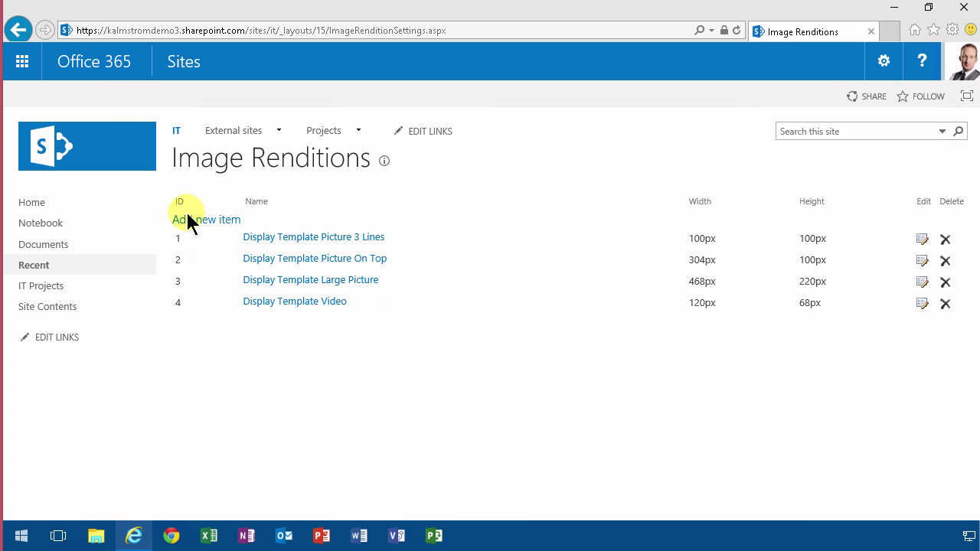
click(197, 222)
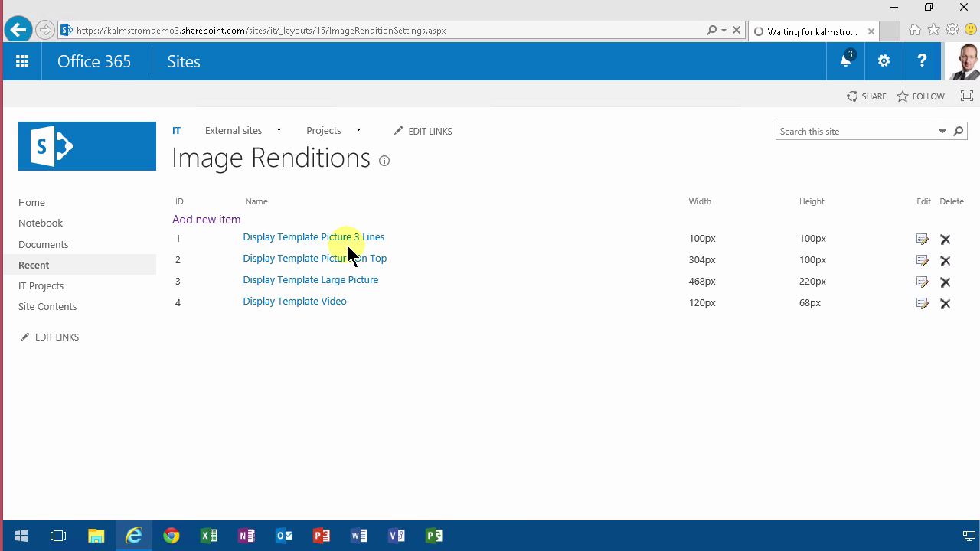
text(Mini picture)
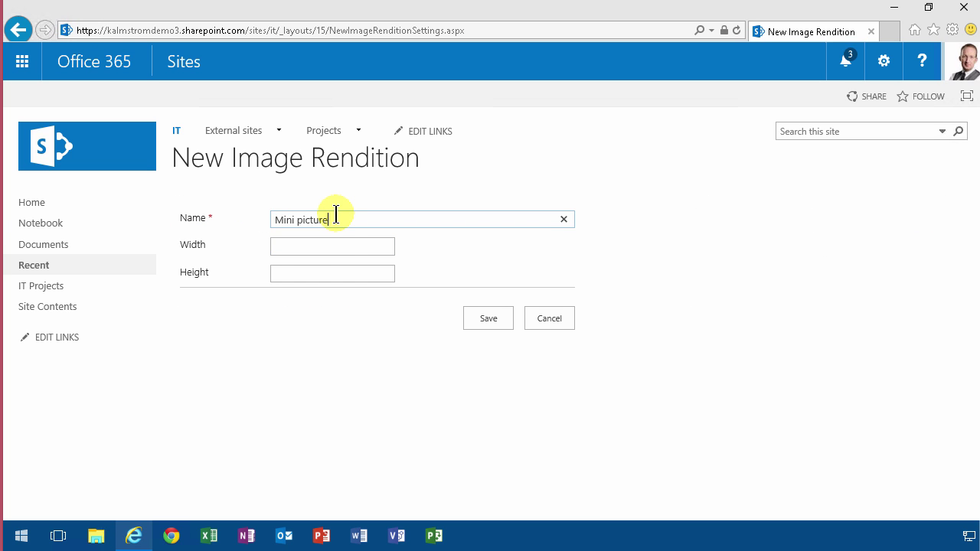
click(344, 245)
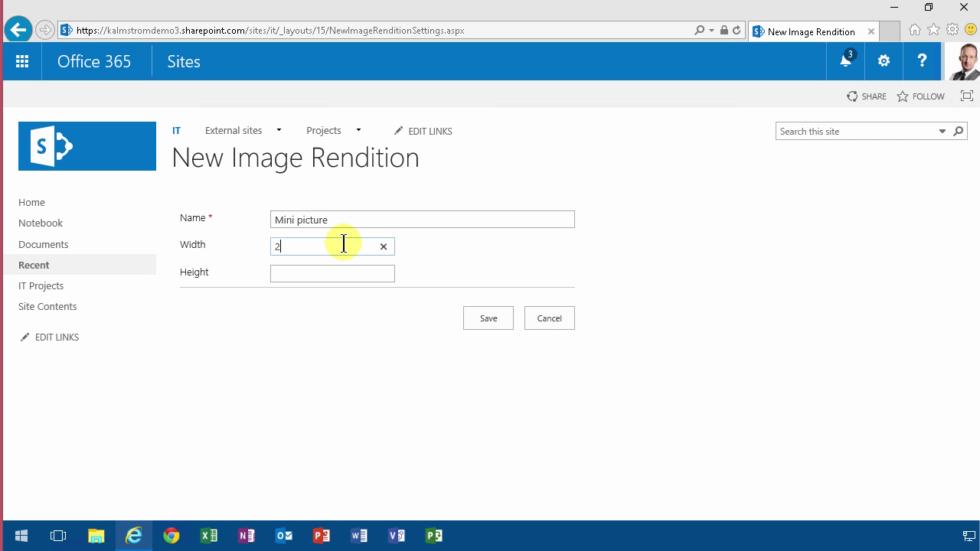
click(507, 314)
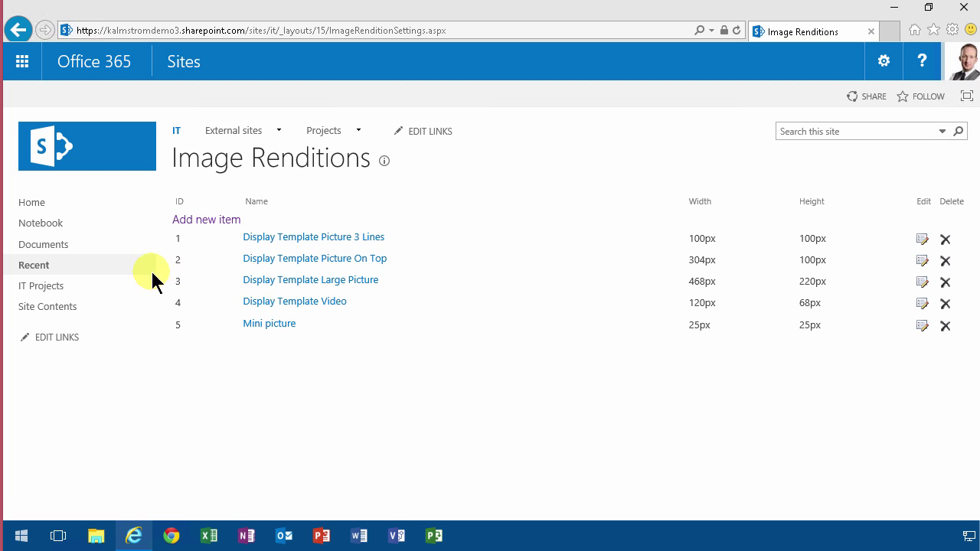
- Reopen the IT home page for editing and apply the Mini picture (25 x 25) rendition to the picture below IT Tasks
click(31, 203)
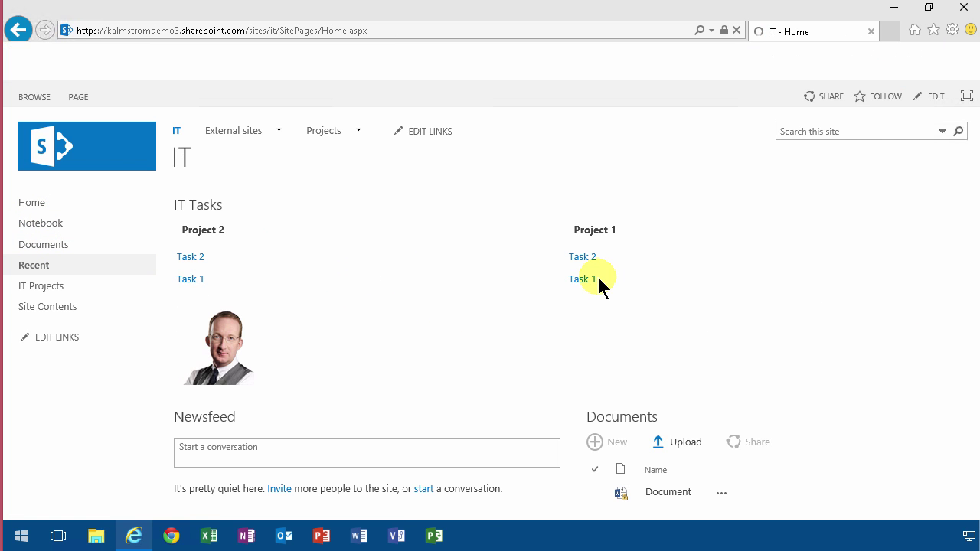
click(937, 97)
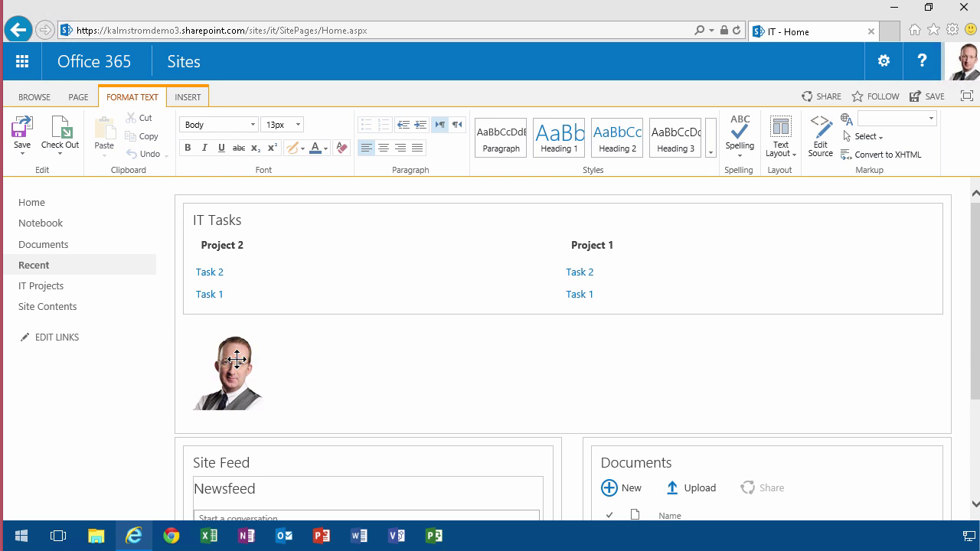
click(229, 367)
click(234, 98)
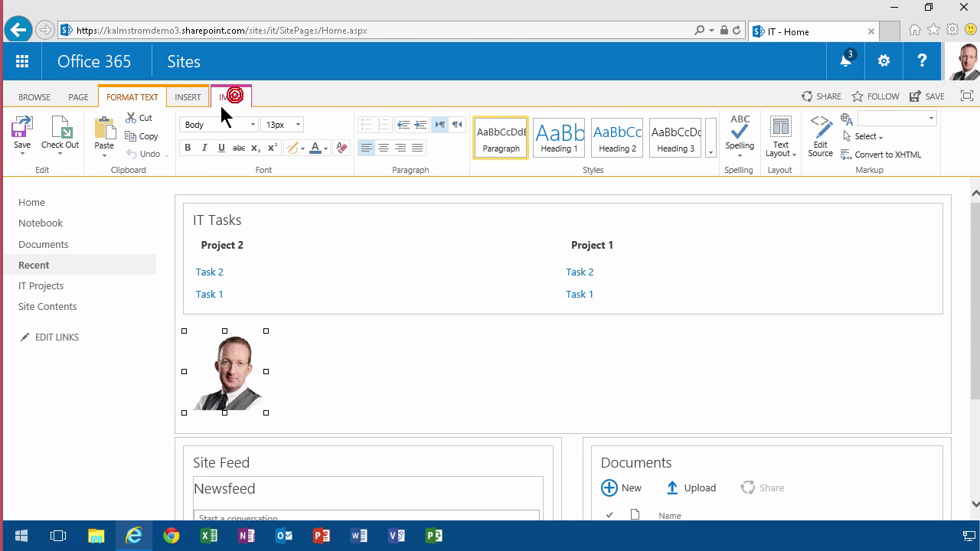
click(234, 96)
click(80, 151)
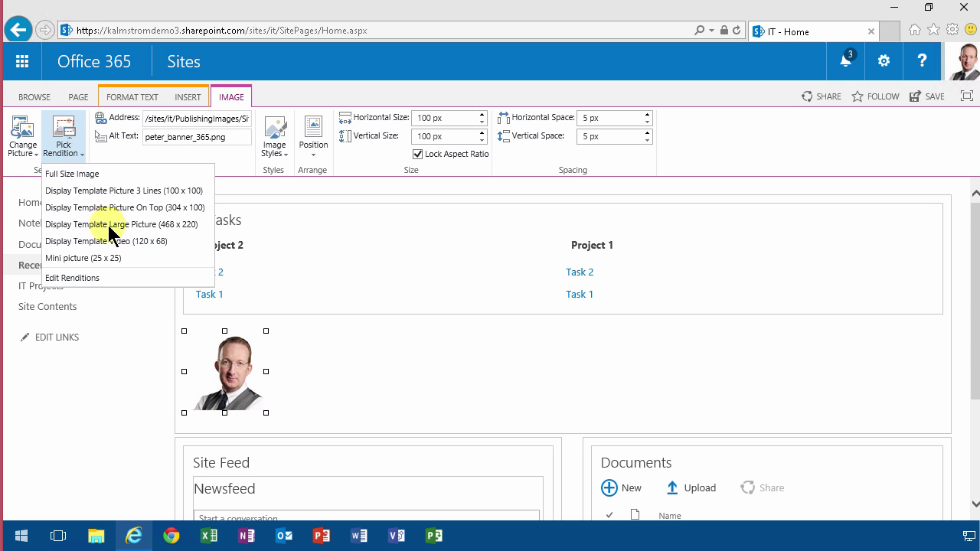
click(99, 258)
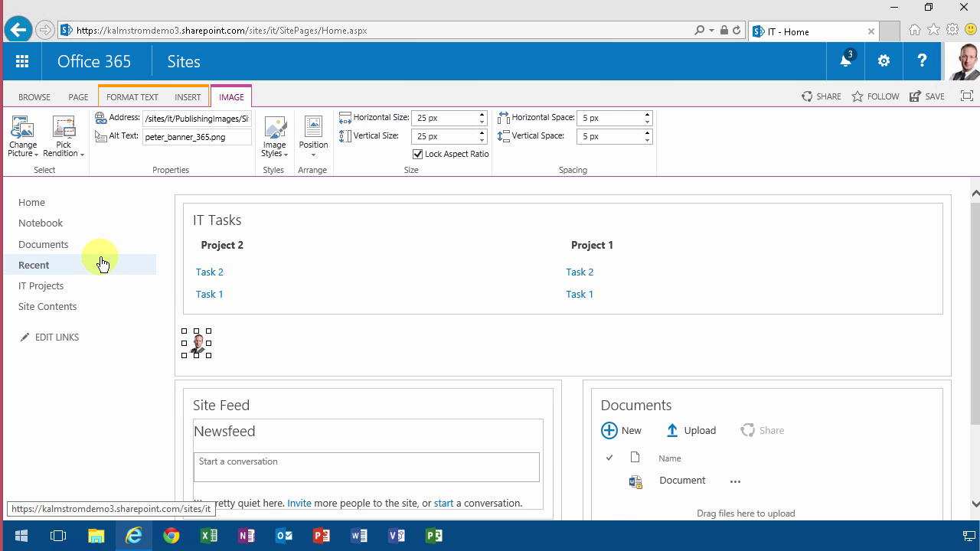
click(268, 346)
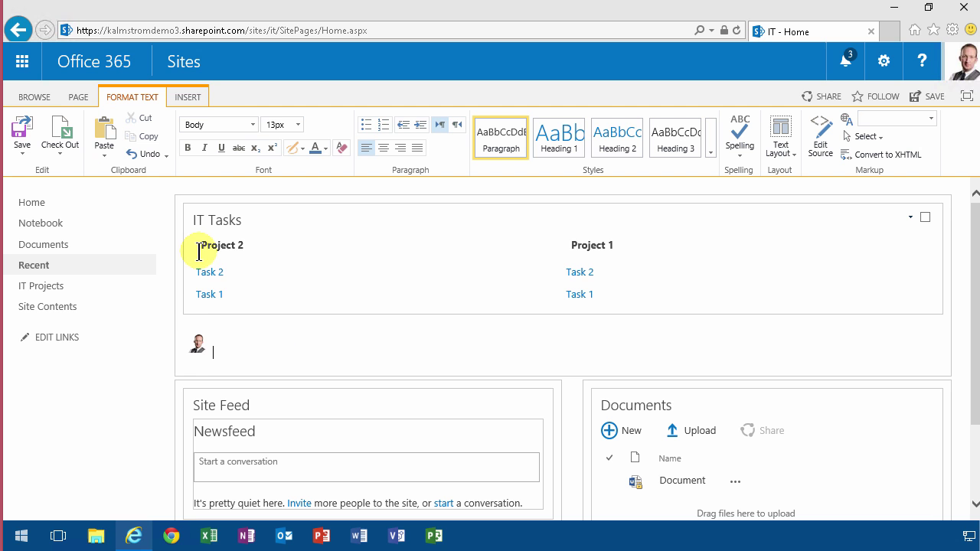
- Open the rendition editing dialog for the small picture below IT Tasks
click(196, 344)
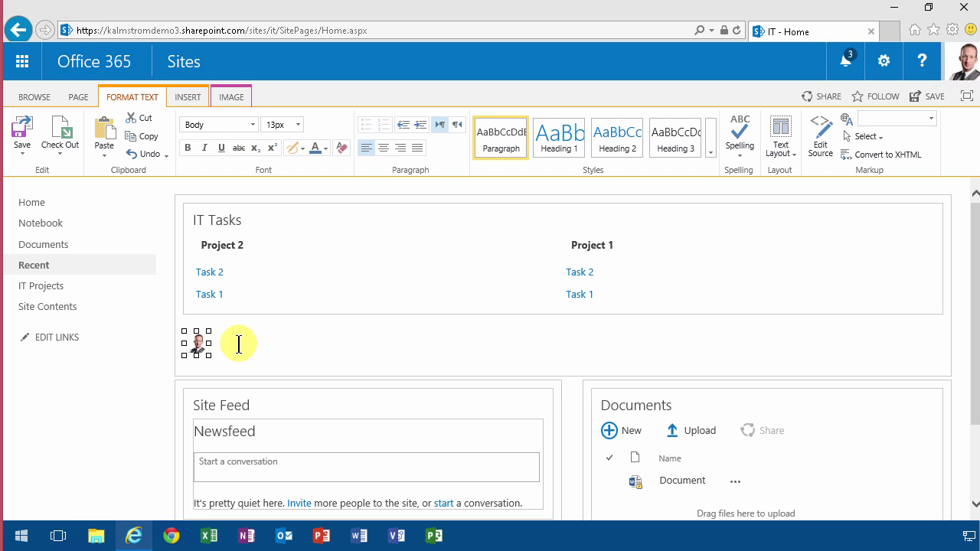
click(231, 96)
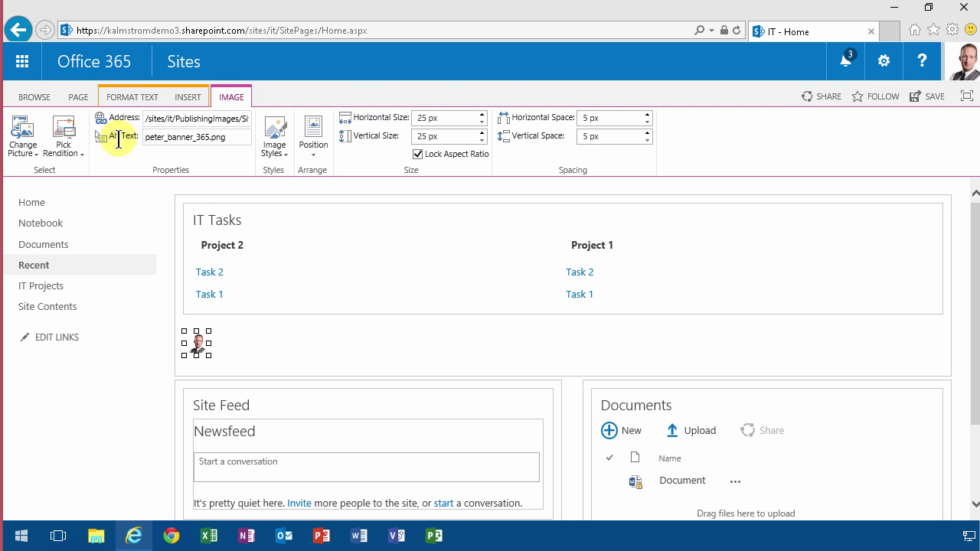
click(74, 155)
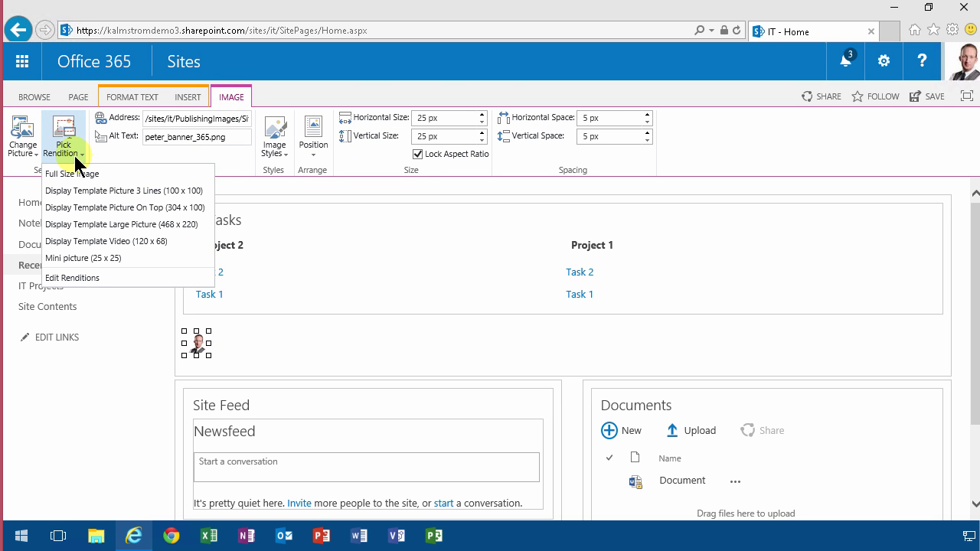
click(89, 278)
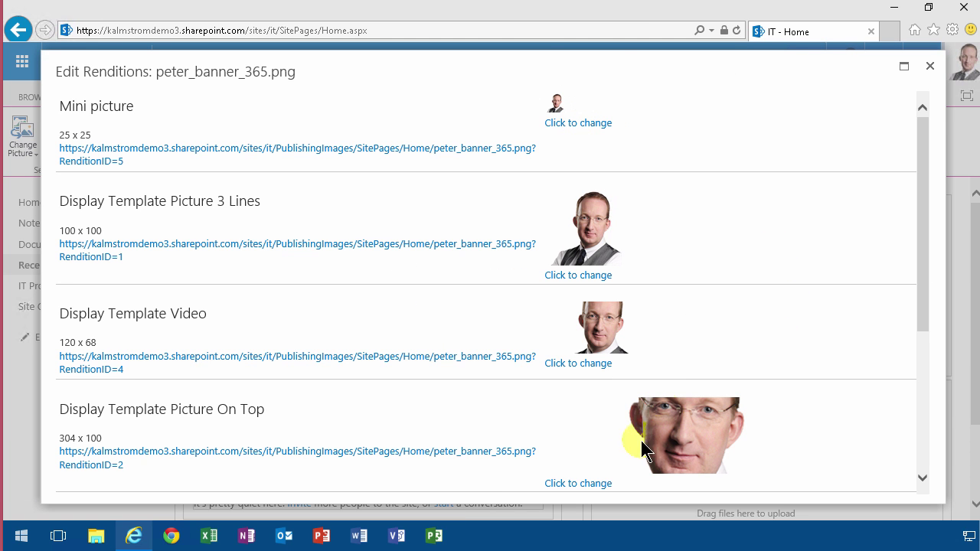
- Crop the Mini picture rendition to a square around the man's face, save it and close the rendition editing dialog
click(569, 127)
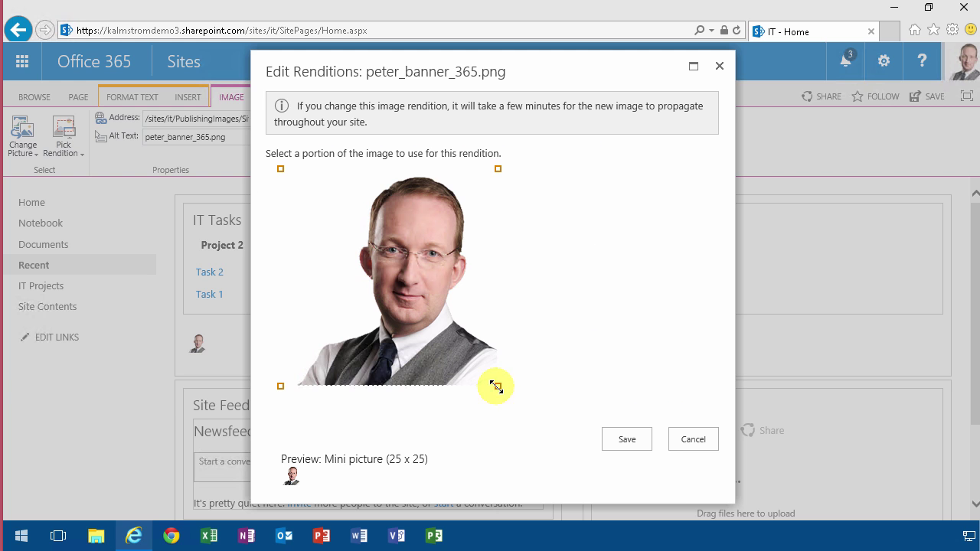
drag(497, 386, 430, 313)
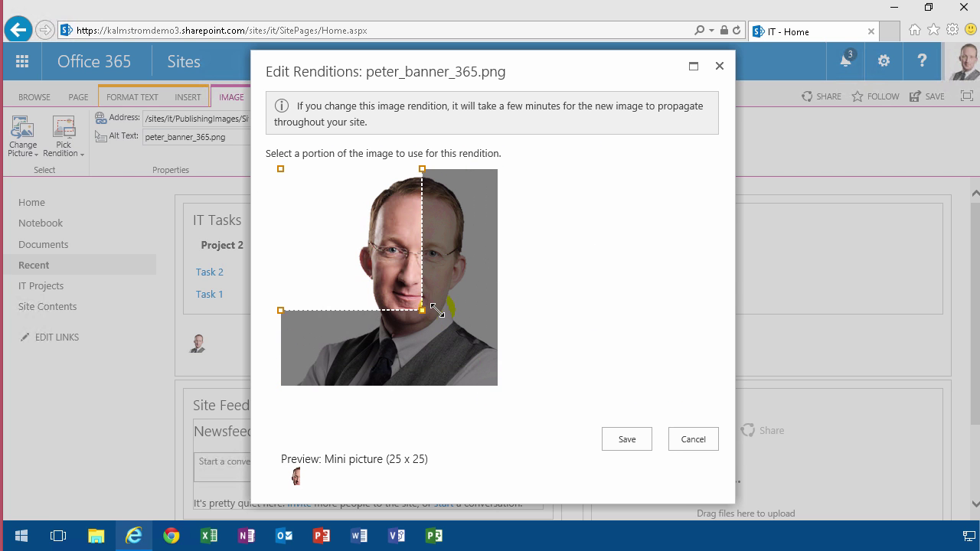
click(361, 237)
mouse_move(414, 262)
mouse_down()
mouse_move(431, 247)
mouse_move(429, 256)
mouse_up()
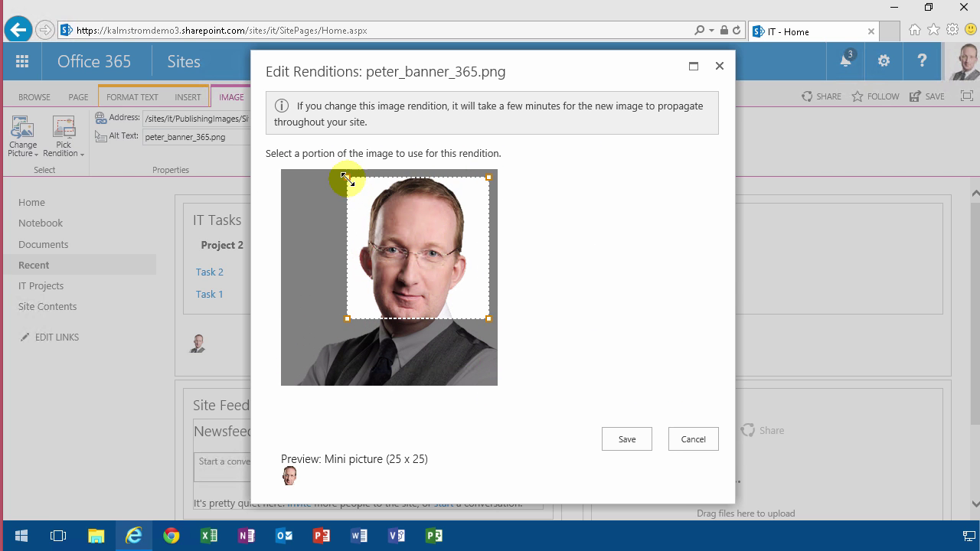
drag(347, 179, 343, 175)
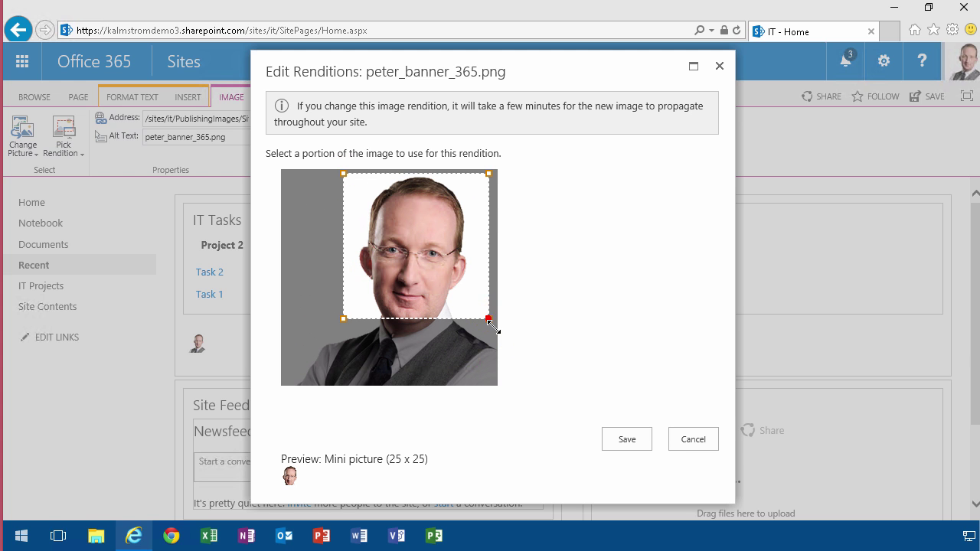
drag(488, 319, 497, 326)
drag(445, 268, 431, 270)
click(622, 438)
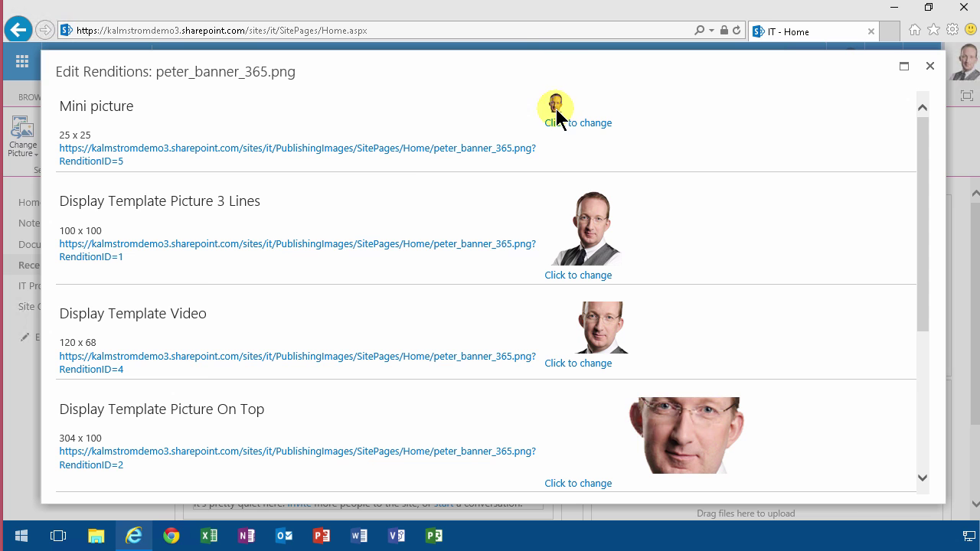
click(929, 67)
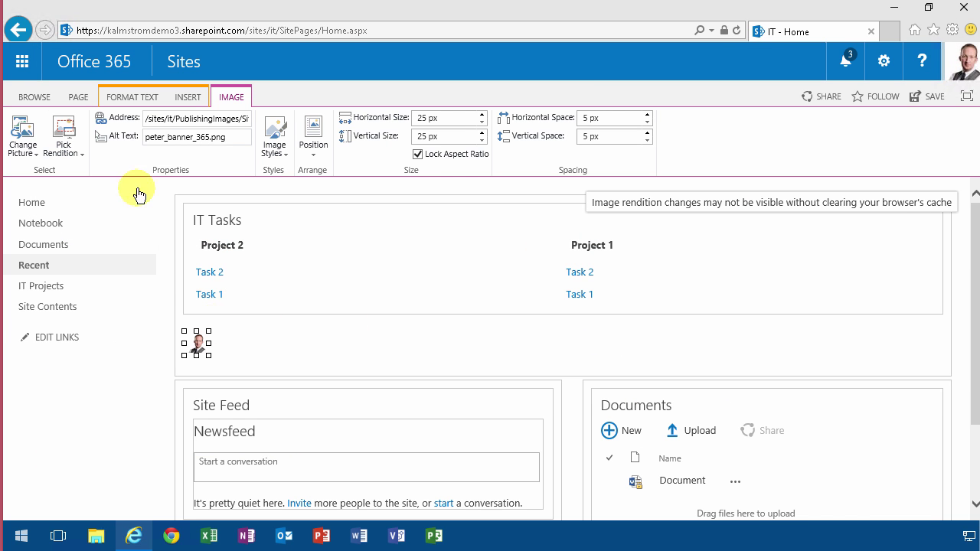
- Reapply the Mini picture (25 x 25) rendition to the picture on the home page
click(73, 149)
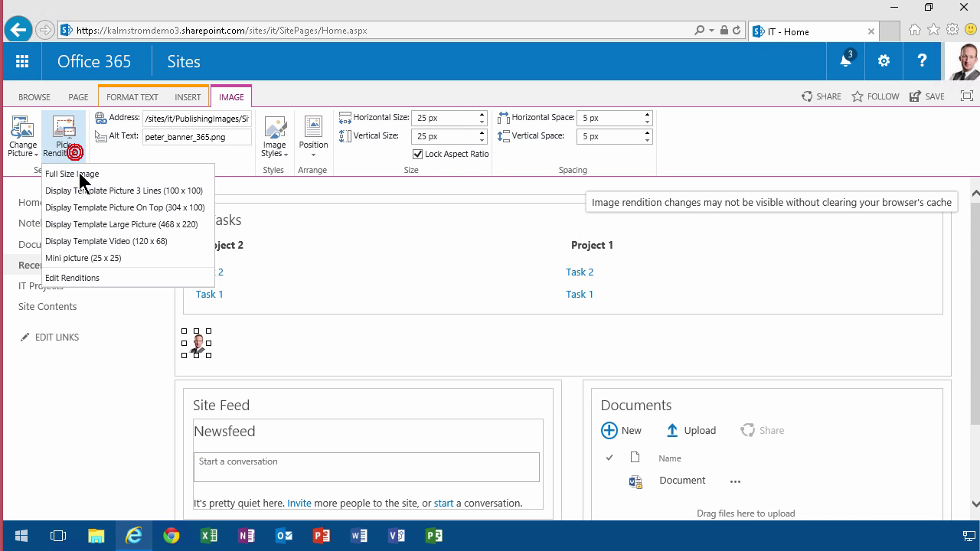
click(105, 259)
click(190, 350)
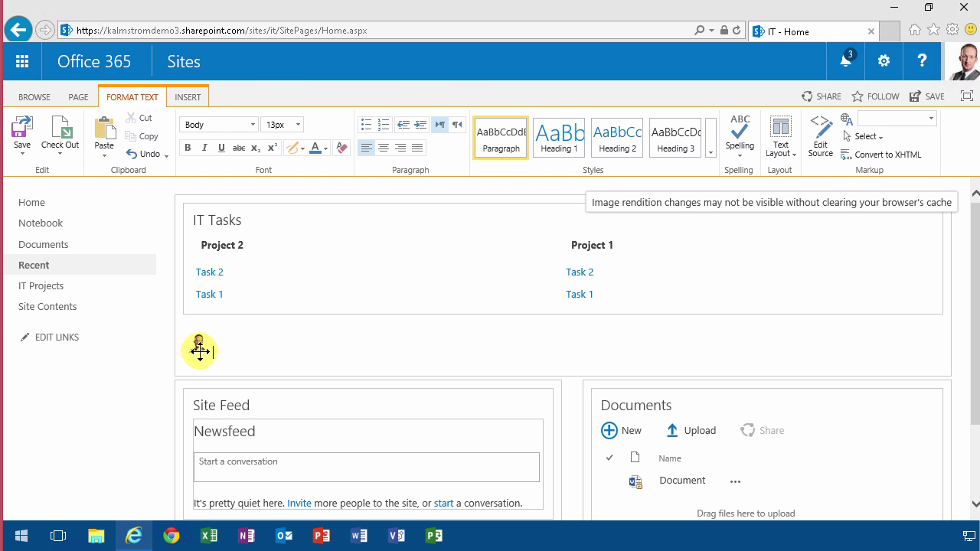
click(77, 98)
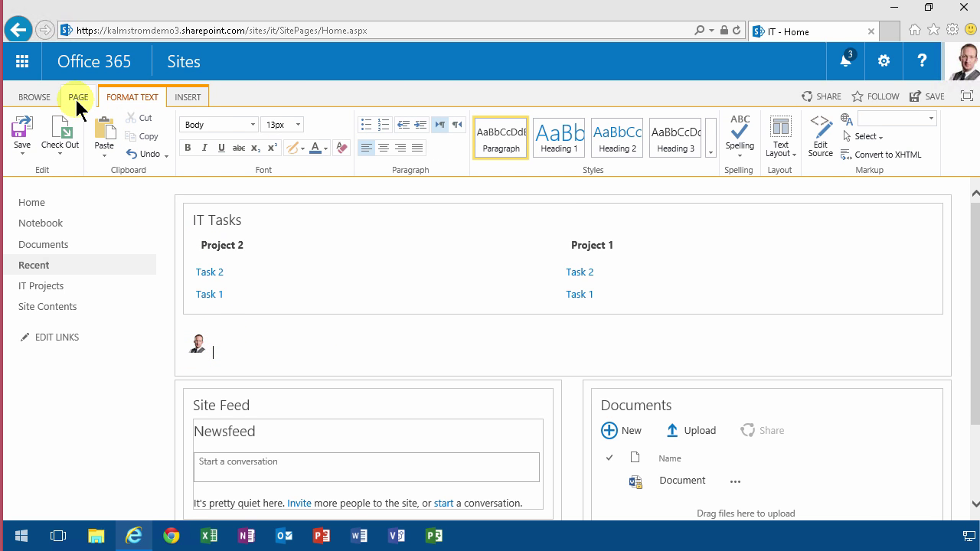